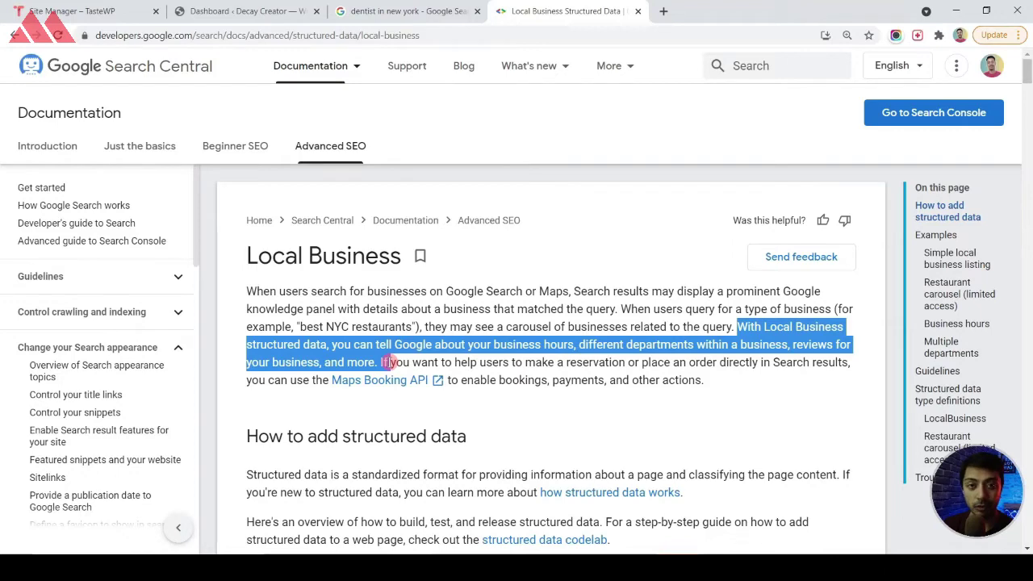
- Examine the local business listings in the Google results for "dentist in new york"
{"action": "key", "text": "ctrl+shift+Tab"}
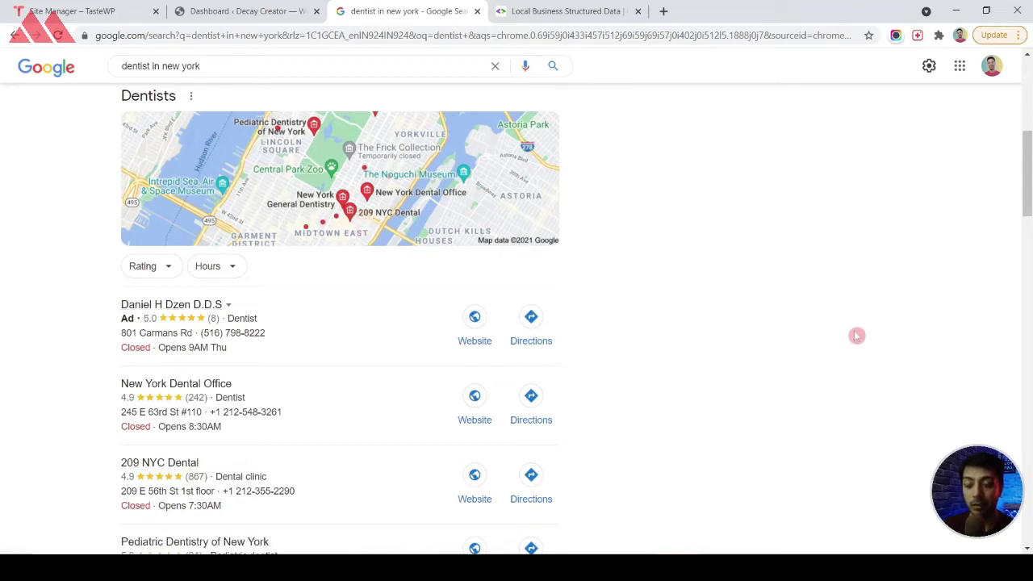
{"action": "left_click_drag", "start_coordinate": [1029, 172], "coordinate": [1029, 201]}
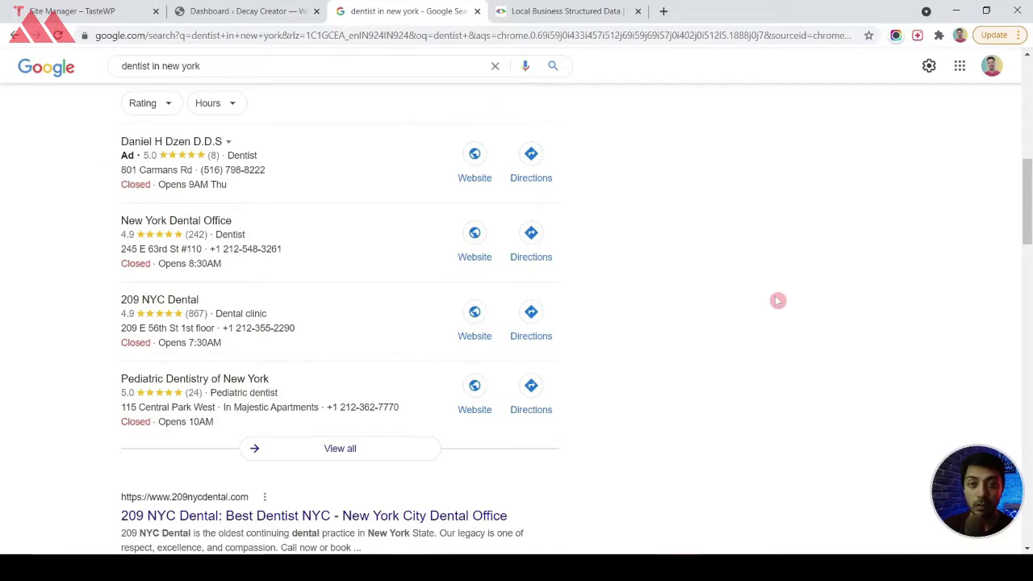
{"action": "scroll", "coordinate": [738, 312], "scroll_direction": "down", "scroll_amount": 3}
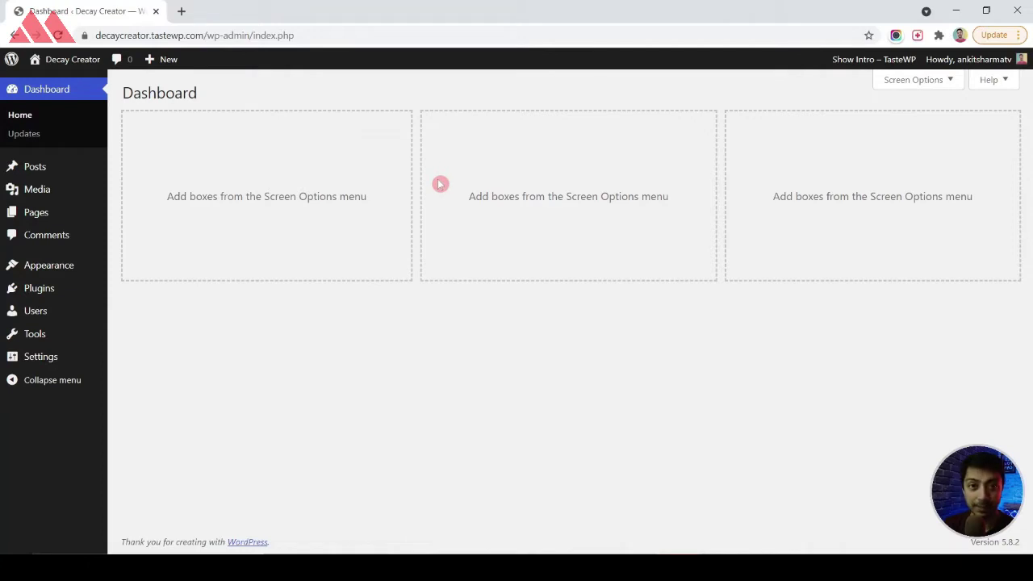
- In the WordPress dashboard, copy the link address of the published About Us page from the site's page list
{"action": "left_click", "coordinate": [40, 172]}
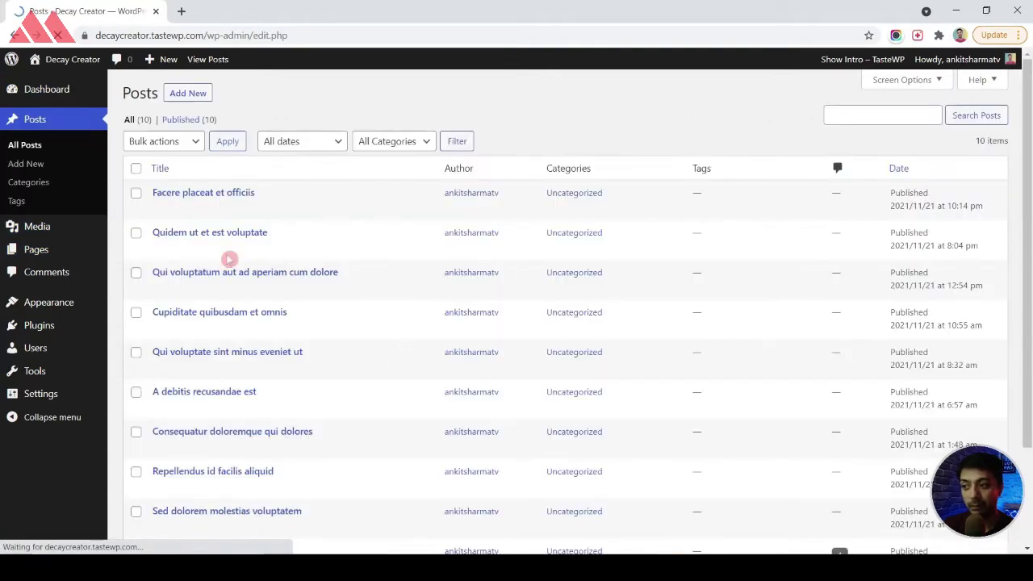
{"action": "mouse_move", "coordinate": [226, 252]}
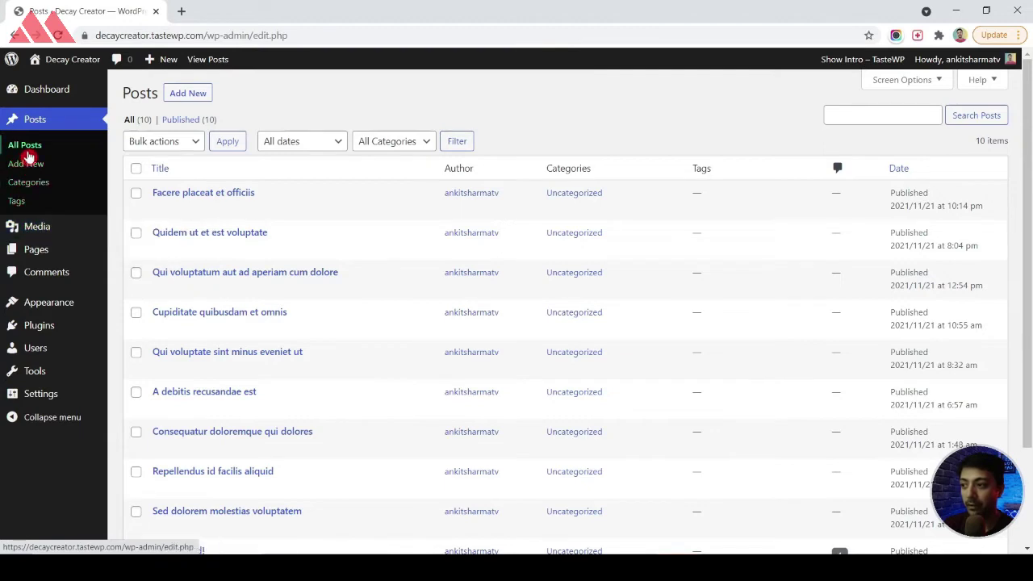
{"action": "left_click", "coordinate": [35, 254]}
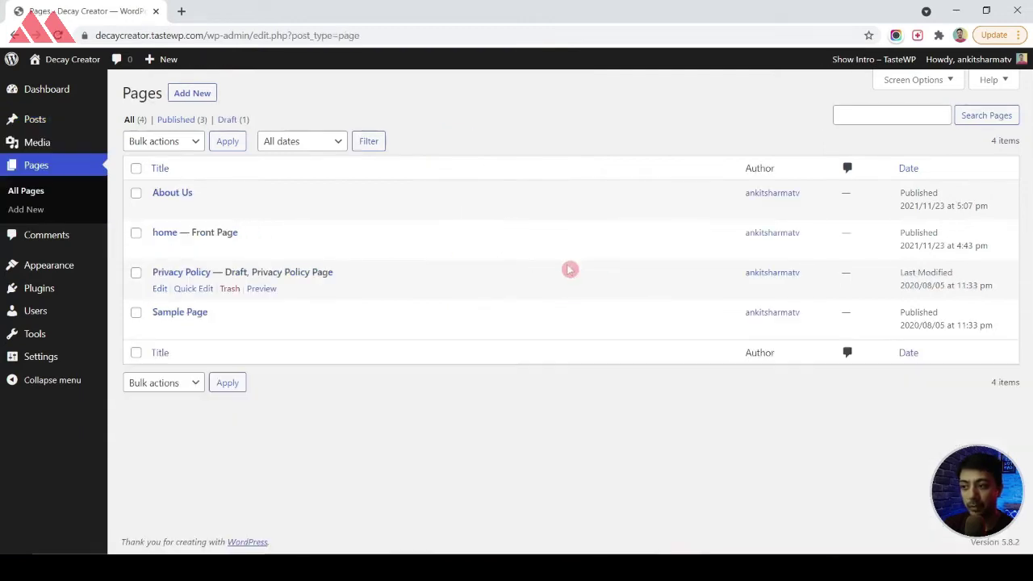
{"action": "mouse_move", "coordinate": [165, 208]}
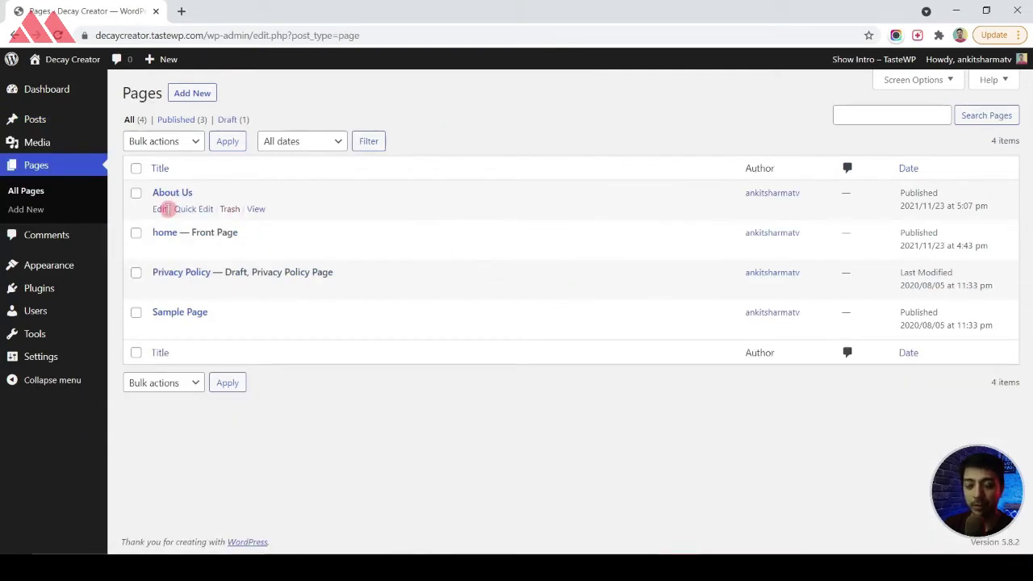
{"action": "right_click", "coordinate": [255, 211]}
{"action": "left_click", "coordinate": [319, 291]}
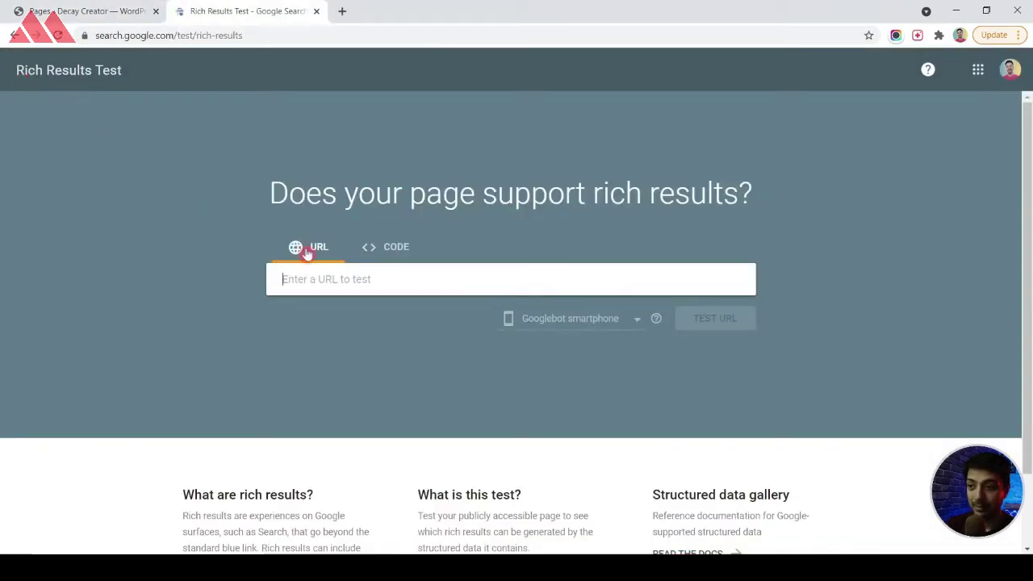
{"action": "key", "text": "ctrl+v"}
{"action": "left_click", "coordinate": [904, 282]}
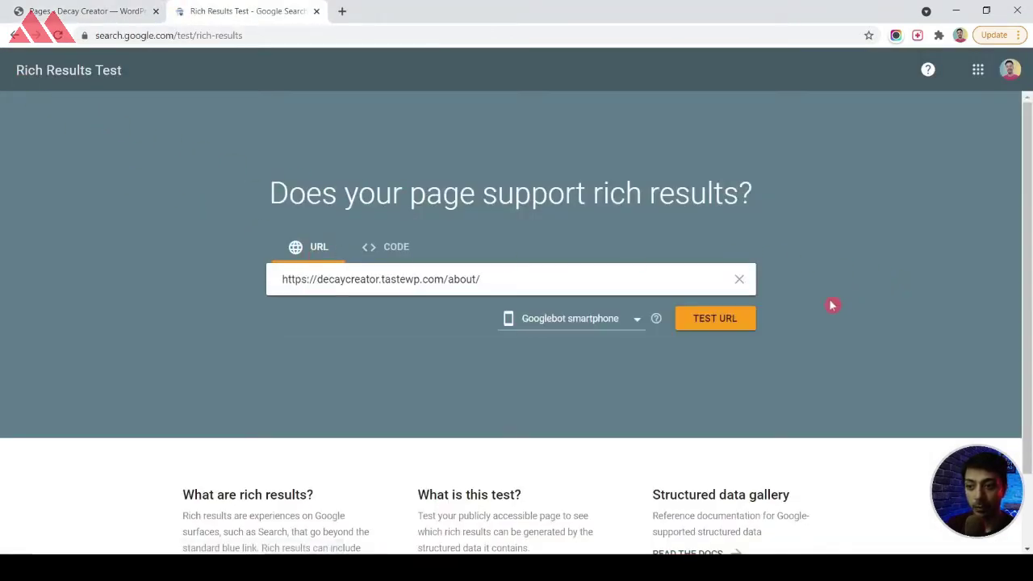
{"action": "left_click", "coordinate": [719, 321]}
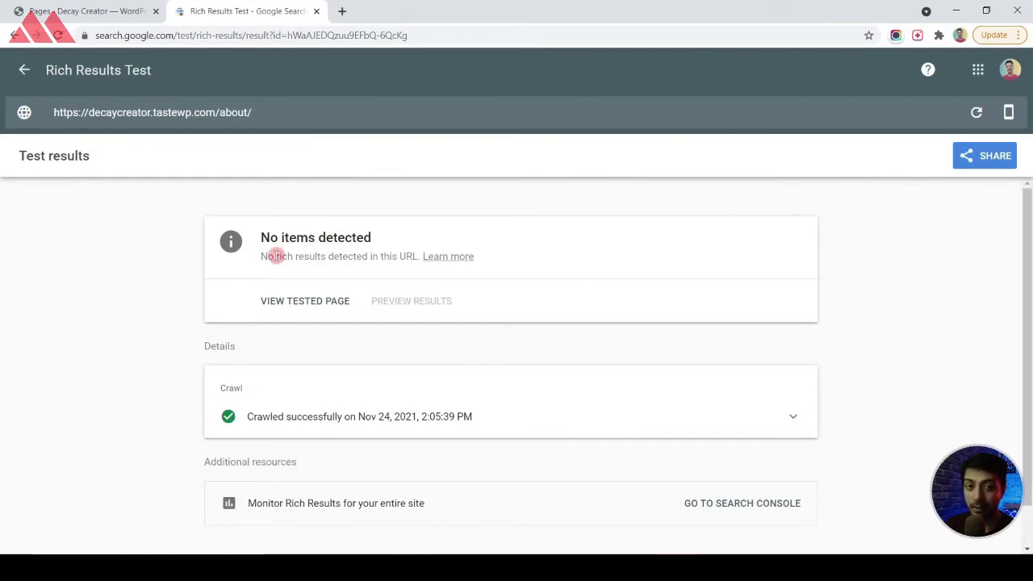
- Return to the WordPress admin and search the available plugins for "schema"
{"action": "left_click", "coordinate": [113, 11]}
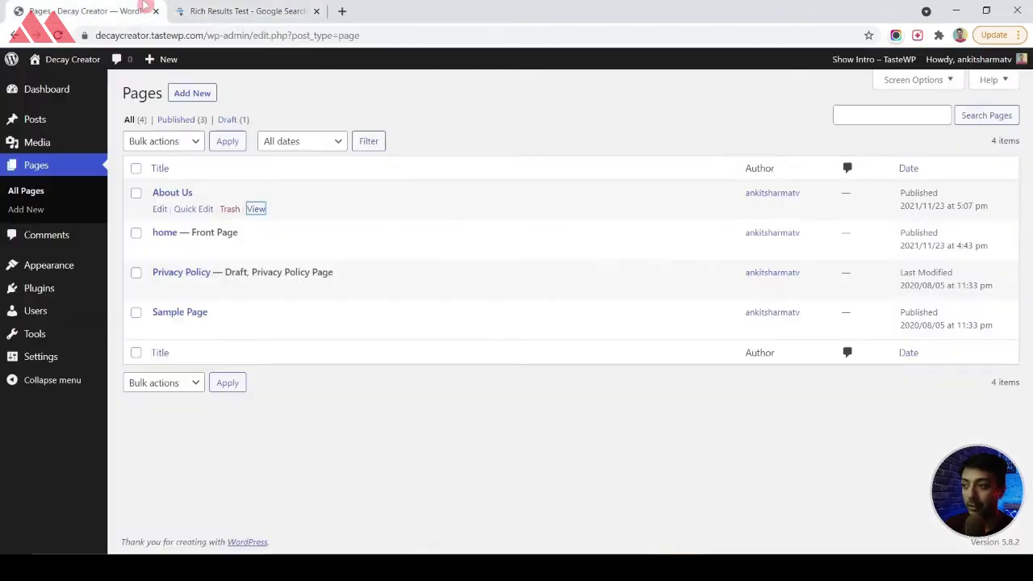
{"action": "mouse_move", "coordinate": [50, 292]}
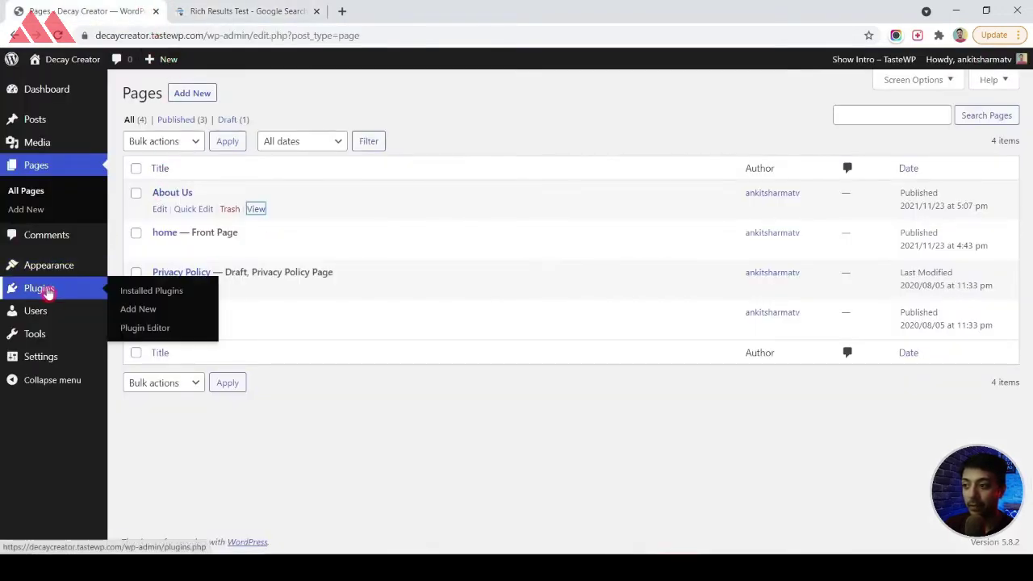
{"action": "left_click", "coordinate": [144, 312]}
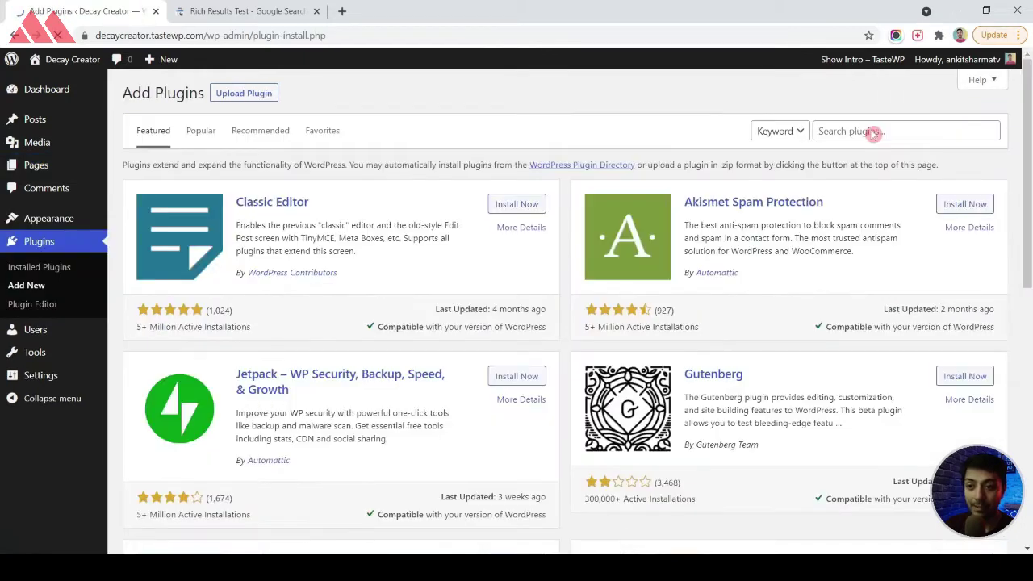
{"action": "left_click", "coordinate": [870, 132]}
{"action": "type", "text": "schema"}
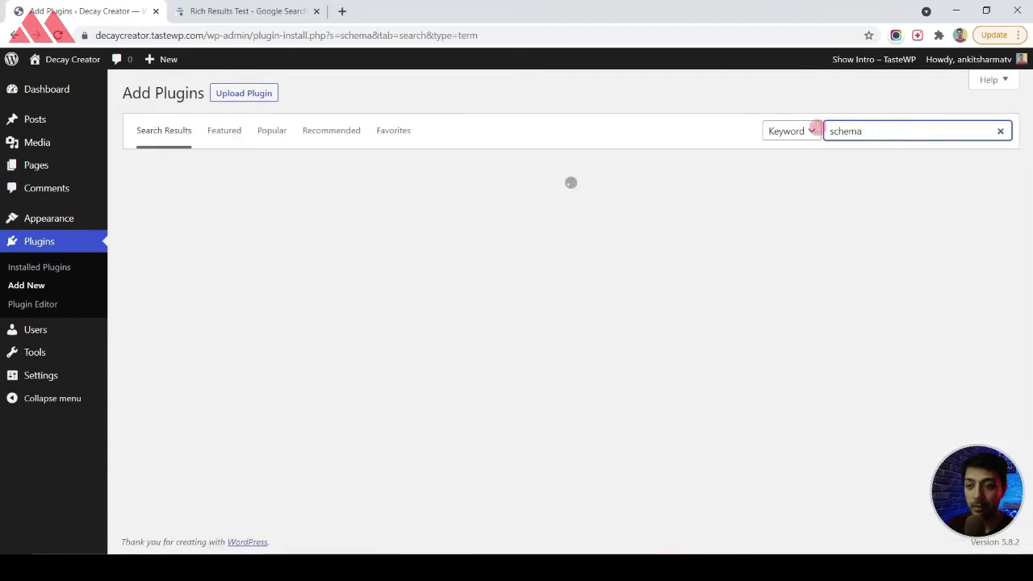
- Install and activate the Schema & Structured Data for WP & AMP plugin
{"action": "scroll", "coordinate": [558, 182], "scroll_direction": "down", "scroll_amount": 2}
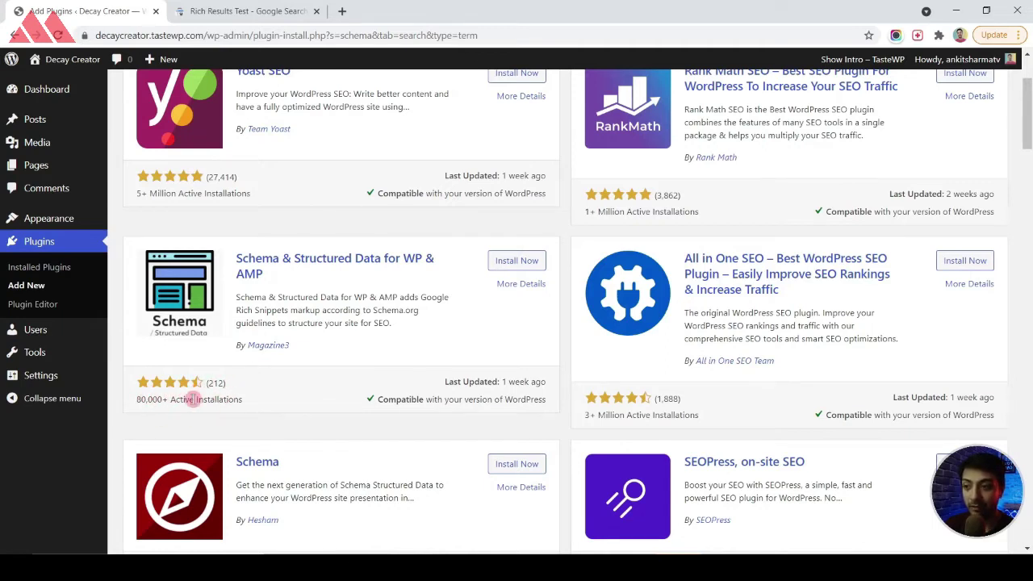
{"action": "left_click", "coordinate": [512, 261]}
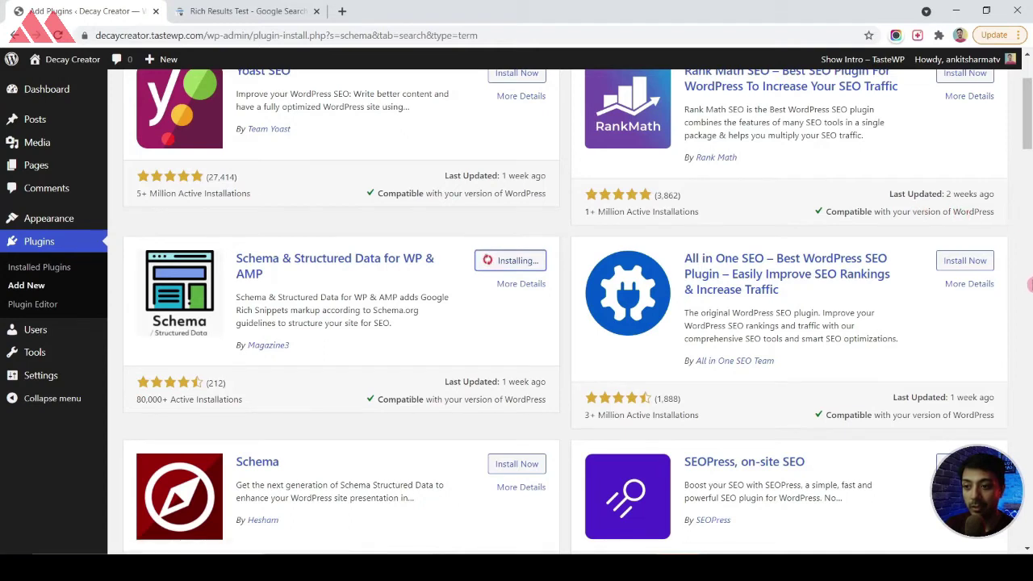
{"action": "left_click", "coordinate": [510, 260]}
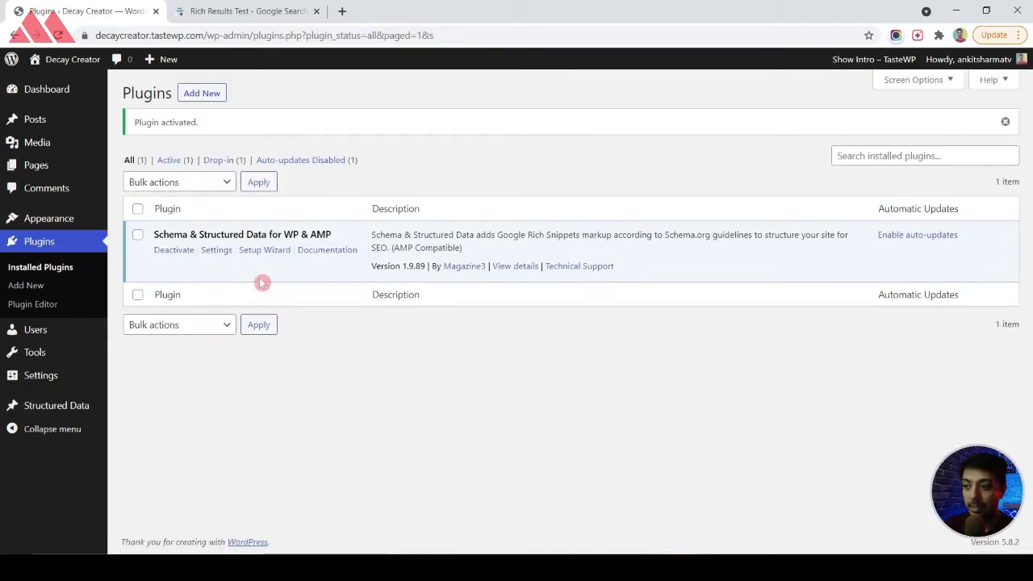
- In the plugin's general settings, assign About Us as About and Sample Page as Contact, and enable Website Schema with Sitelinks Search Box
{"action": "left_click", "coordinate": [211, 252]}
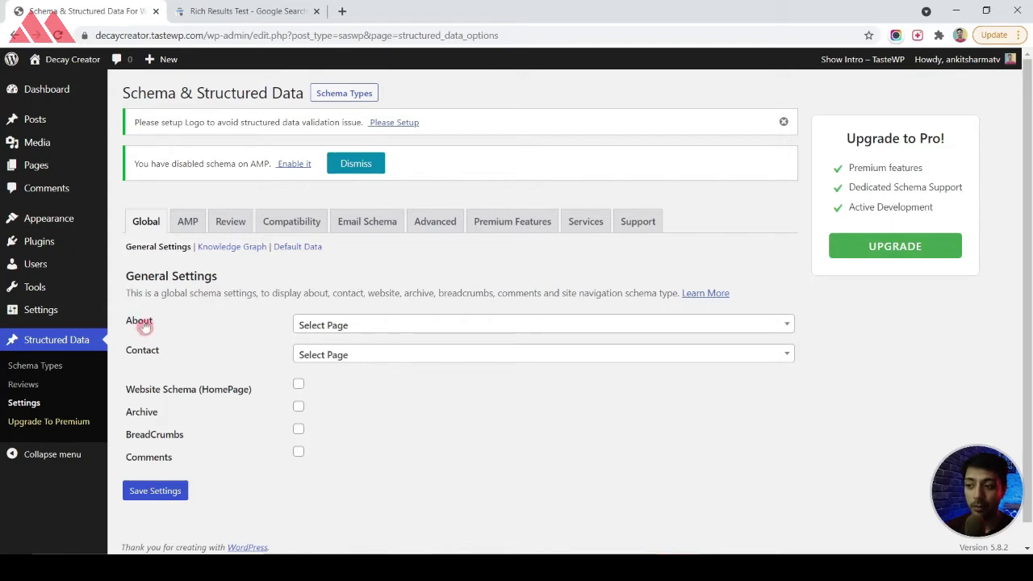
{"action": "left_click", "coordinate": [347, 327]}
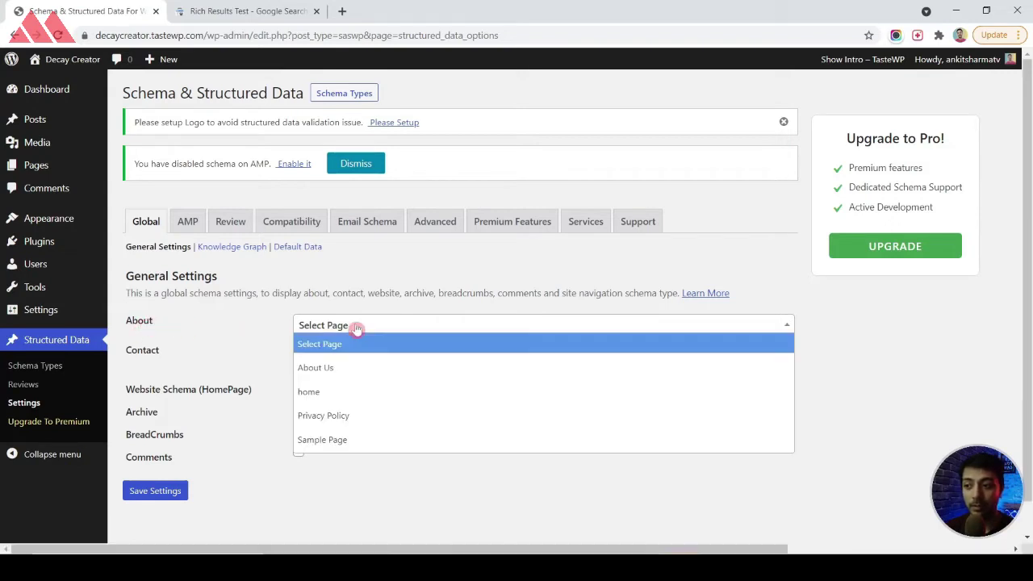
{"action": "left_click", "coordinate": [337, 367]}
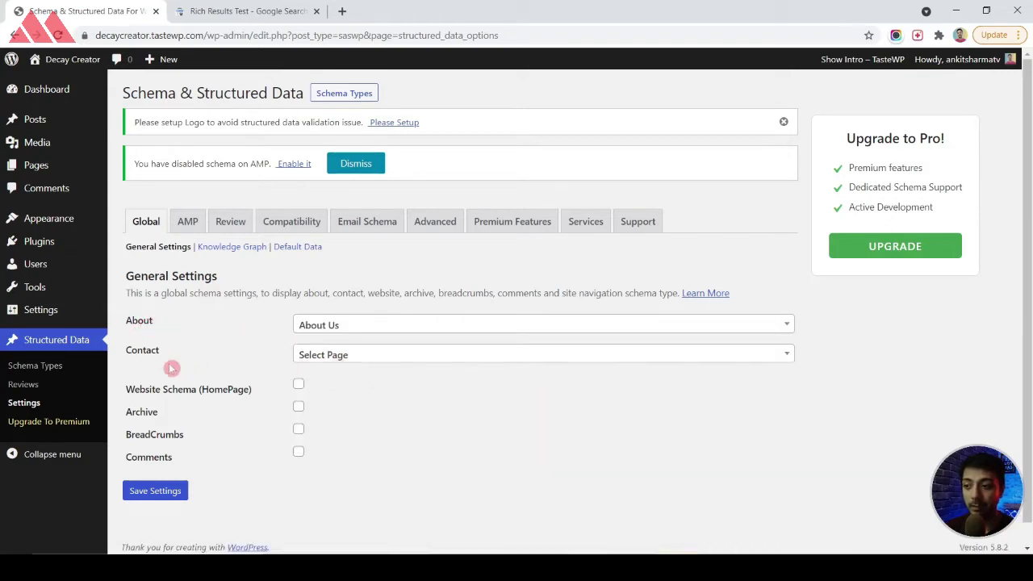
{"action": "left_click", "coordinate": [341, 355]}
{"action": "left_click", "coordinate": [343, 471]}
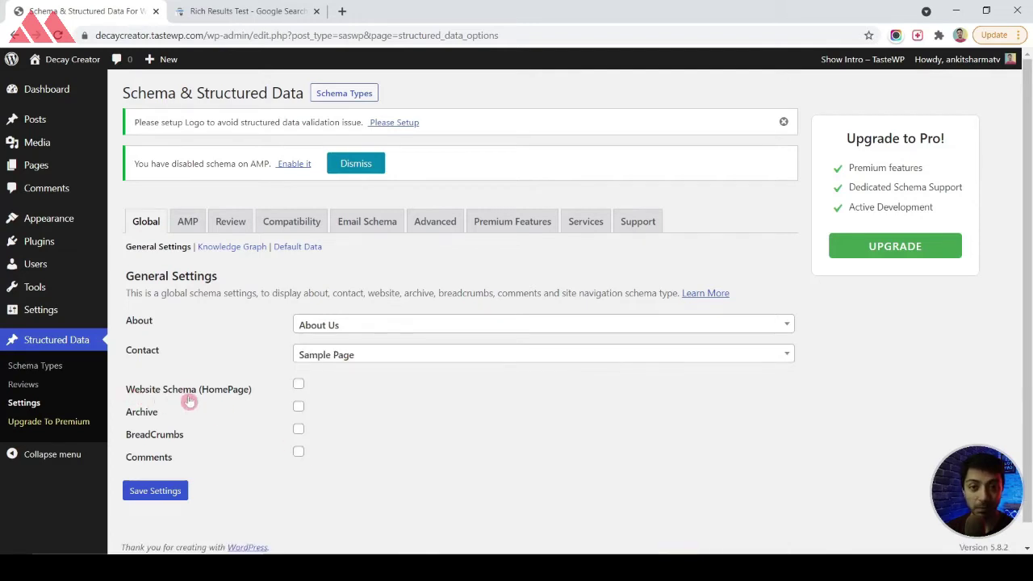
{"action": "left_click", "coordinate": [299, 384]}
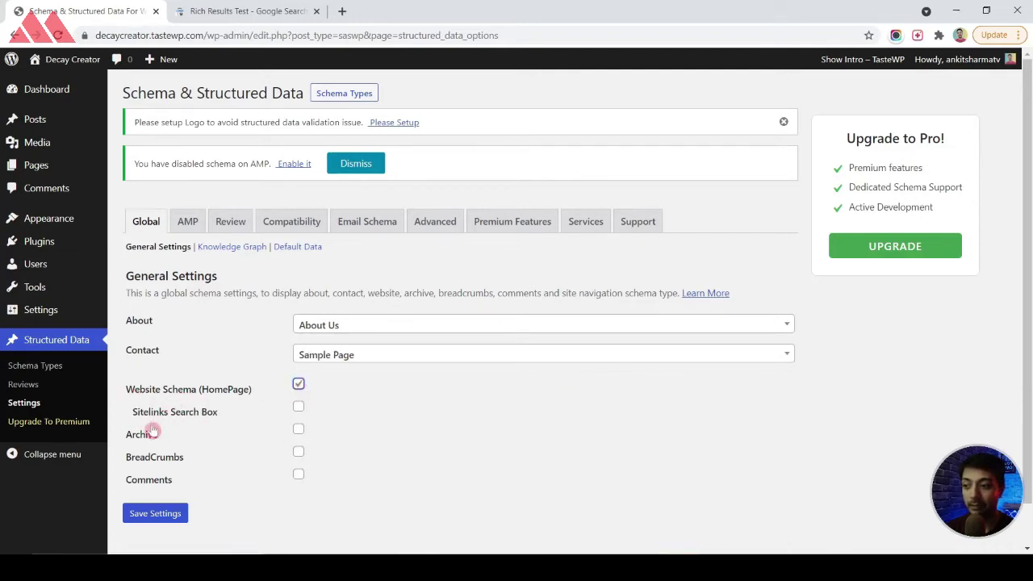
{"action": "left_click", "coordinate": [298, 407]}
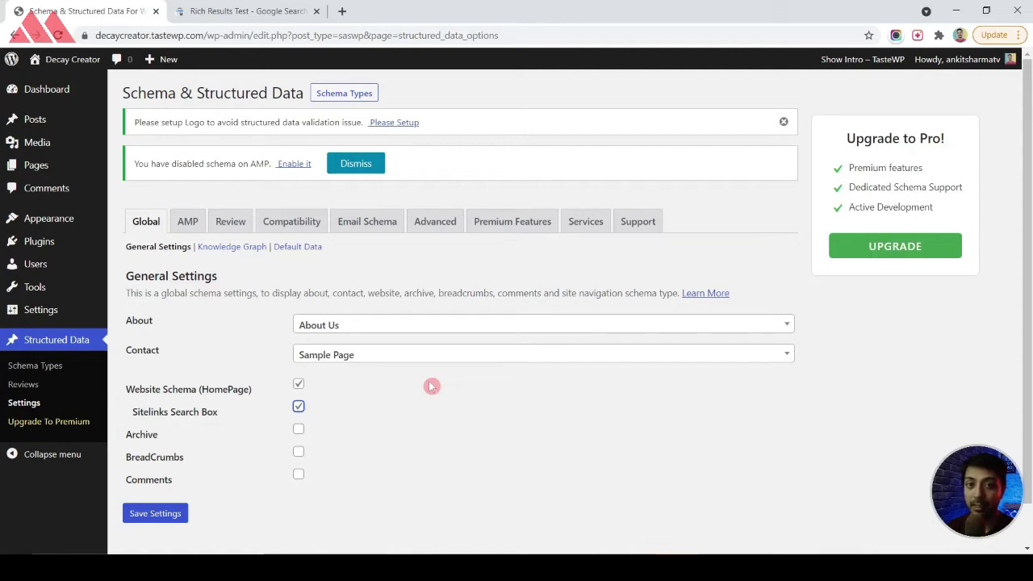
- Review the plugin's Knowledge Graph settings, including the data type options, and its AMP settings
{"action": "left_click", "coordinate": [221, 248]}
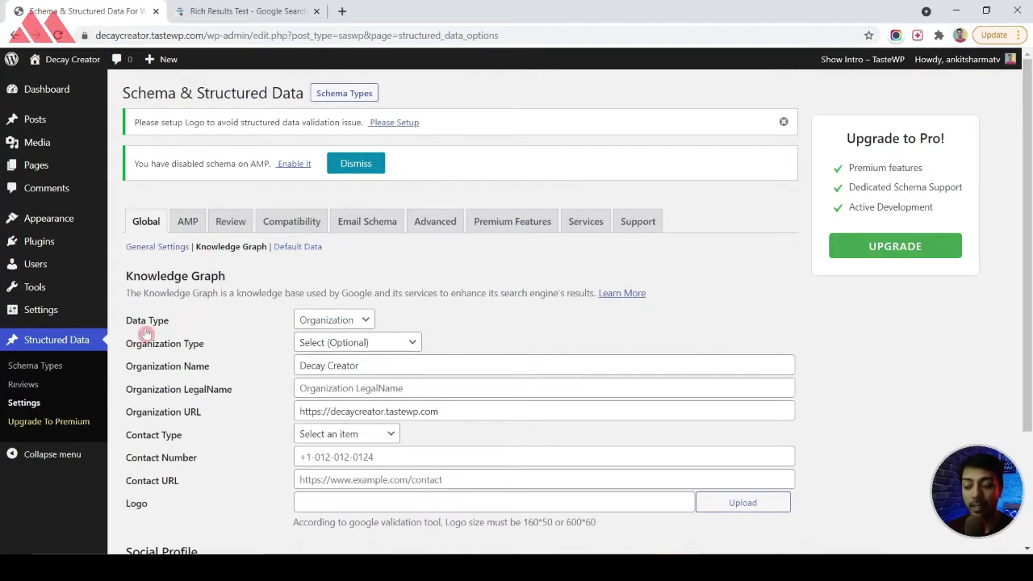
{"action": "left_click", "coordinate": [345, 320]}
{"action": "left_click", "coordinate": [346, 320]}
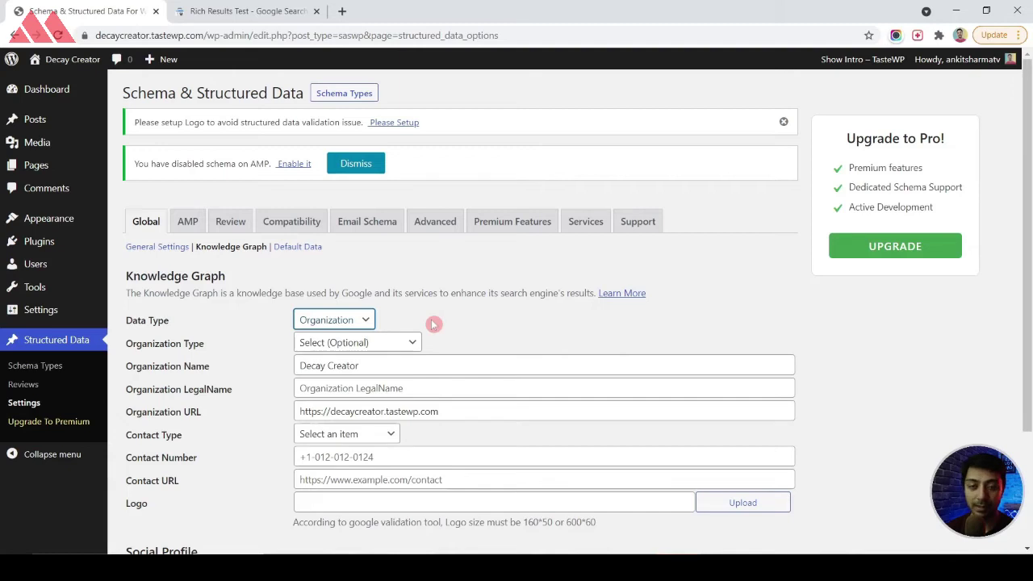
{"action": "scroll", "coordinate": [358, 395], "scroll_direction": "down", "scroll_amount": 1}
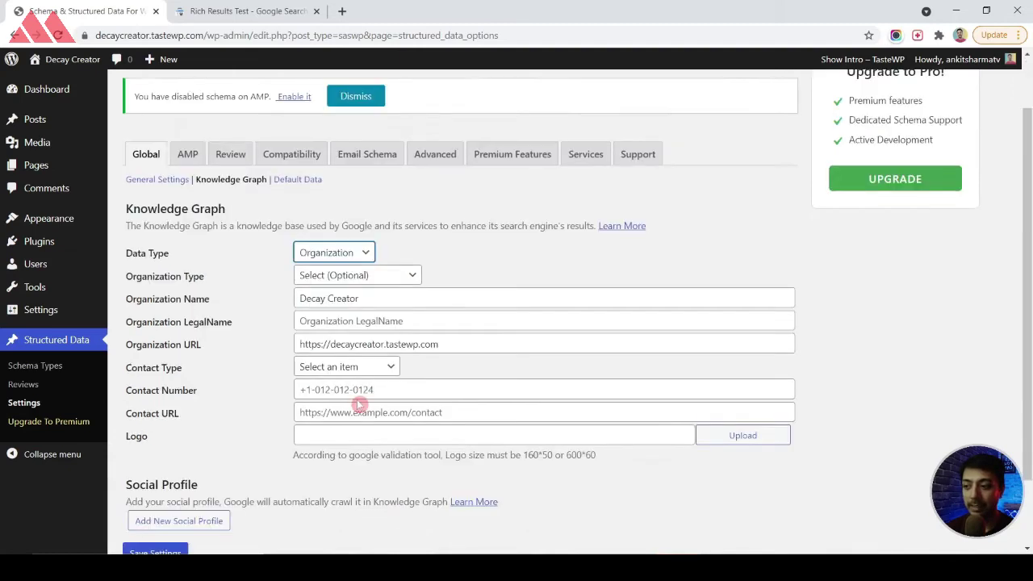
{"action": "left_click", "coordinate": [187, 154]}
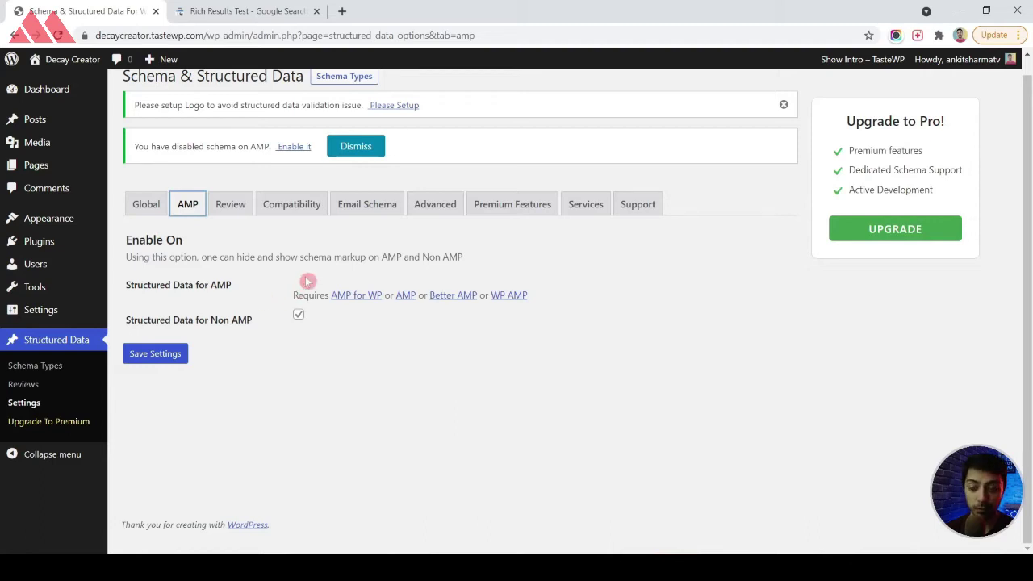
- Start adding a new schema and set its schema type to Local Business
{"action": "left_click", "coordinate": [52, 365]}
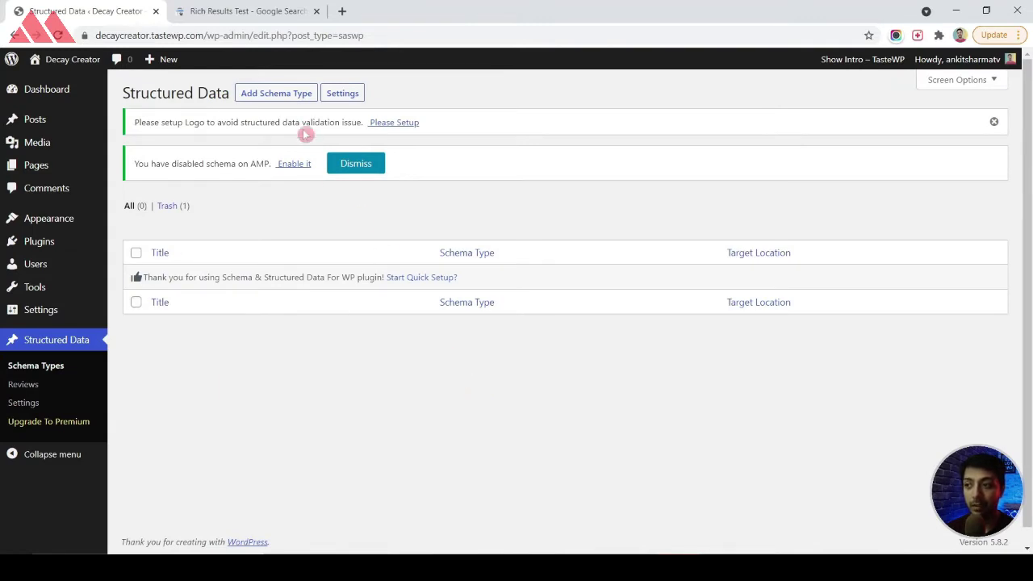
{"action": "left_click", "coordinate": [270, 93]}
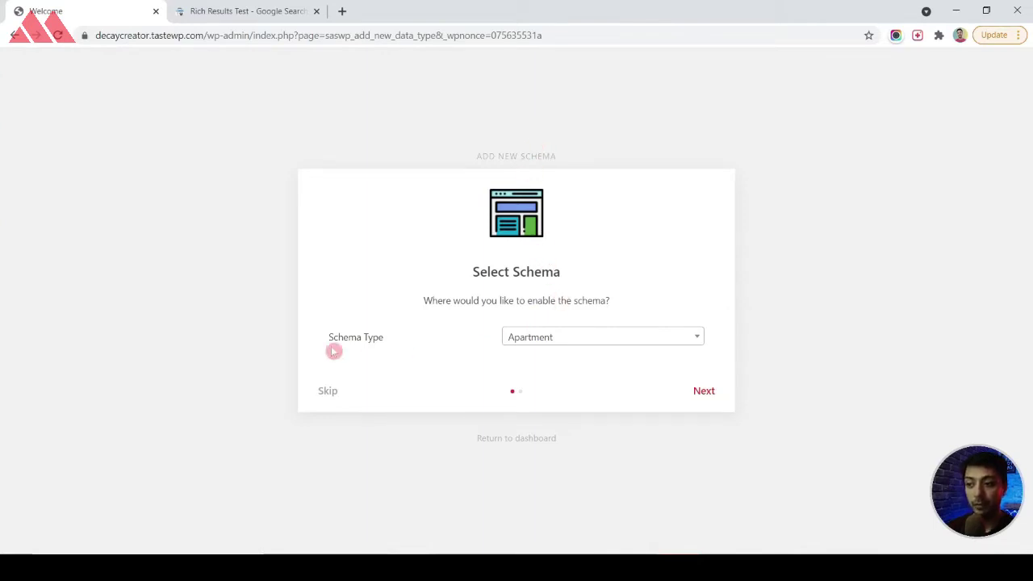
{"action": "left_click", "coordinate": [573, 348]}
{"action": "type", "text": "local"}
{"action": "left_click", "coordinate": [576, 417]}
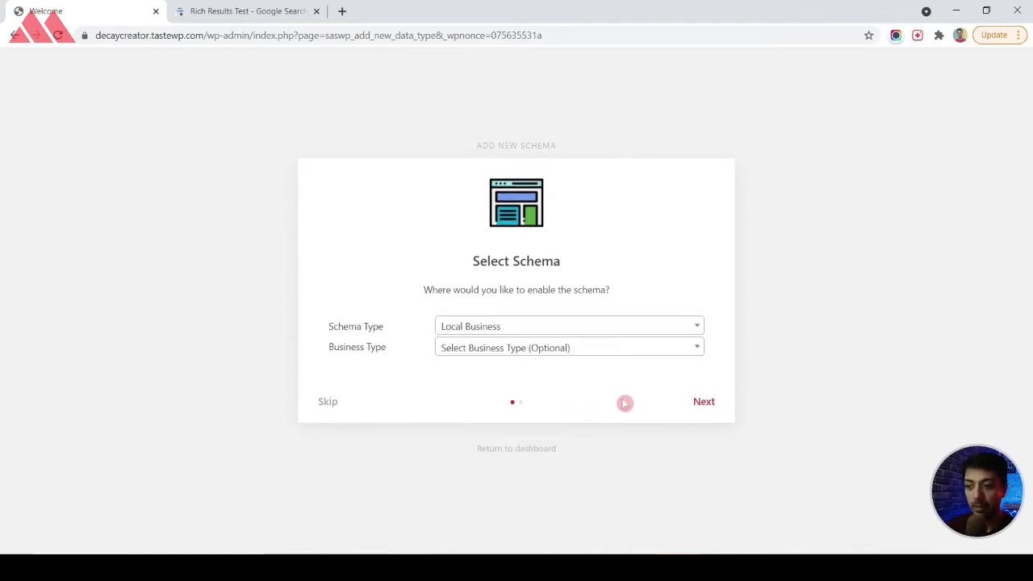
- Set the business type to Internet Cafe and continue to the schema's placement settings
{"action": "left_click", "coordinate": [502, 334]}
{"action": "key", "text": "Escape"}
{"action": "left_click", "coordinate": [542, 349]}
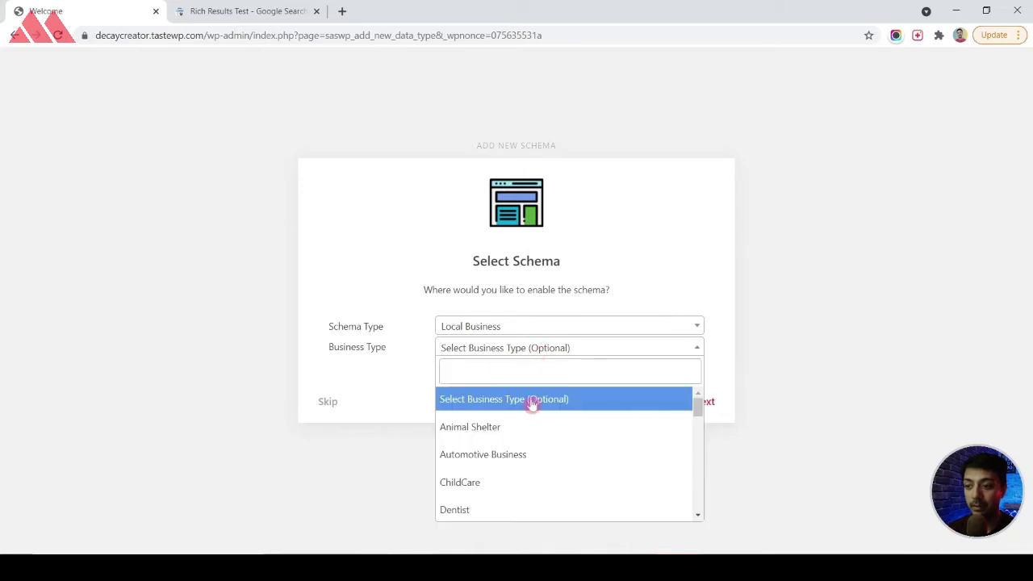
{"action": "scroll", "coordinate": [535, 422], "scroll_direction": "down", "scroll_amount": 5}
{"action": "scroll", "coordinate": [535, 421], "scroll_direction": "down", "scroll_amount": 2}
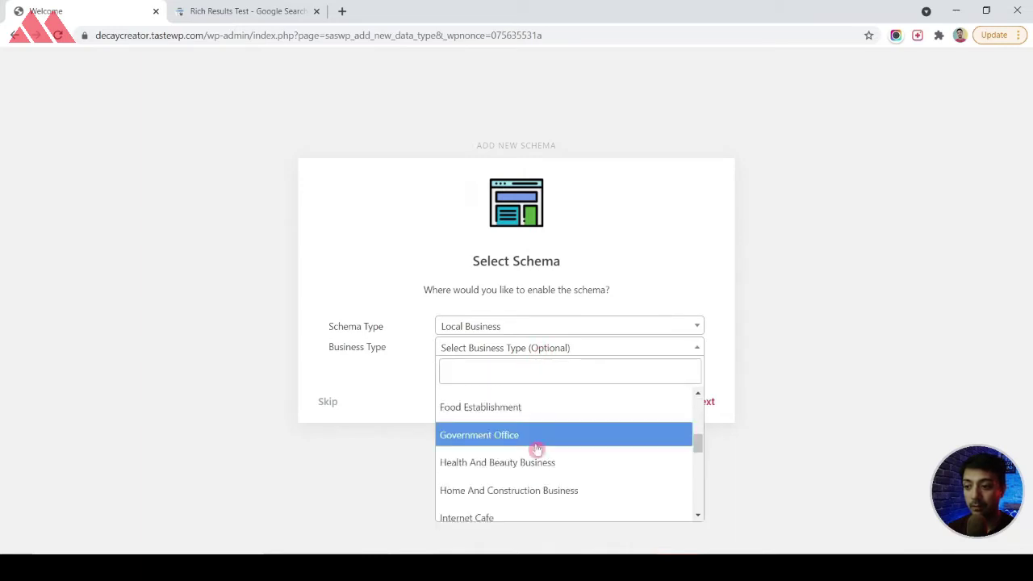
{"action": "scroll", "coordinate": [536, 449], "scroll_direction": "down", "scroll_amount": 2}
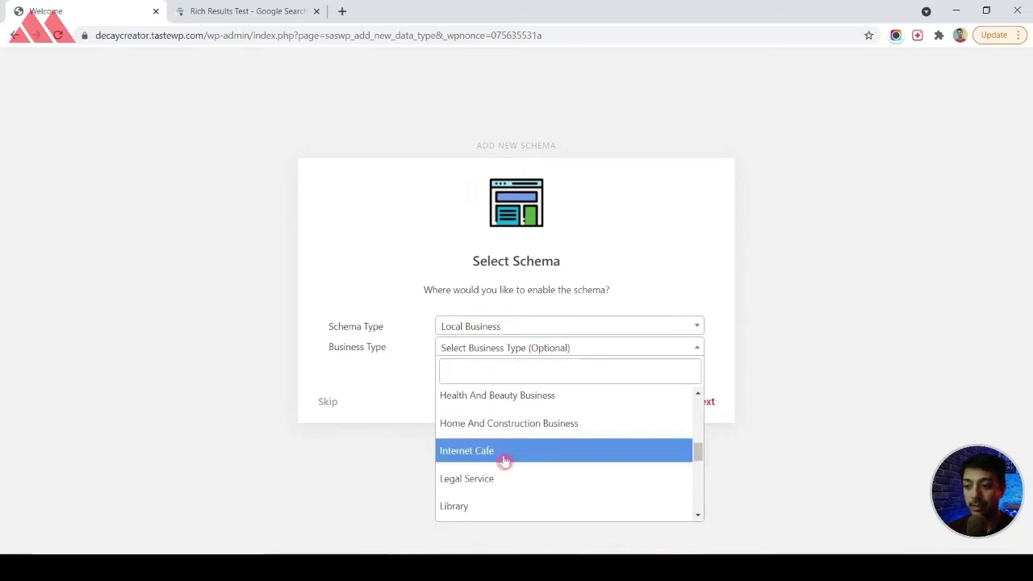
{"action": "left_click", "coordinate": [503, 459]}
{"action": "left_click", "coordinate": [708, 401]}
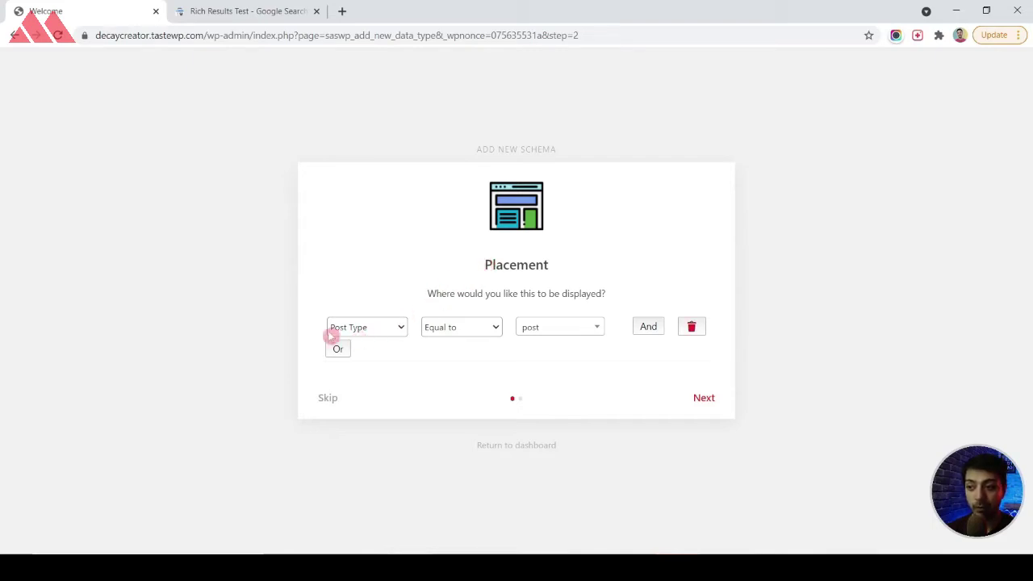
- Set the first placement rule to Page, Equal to, home
{"action": "left_click", "coordinate": [569, 331]}
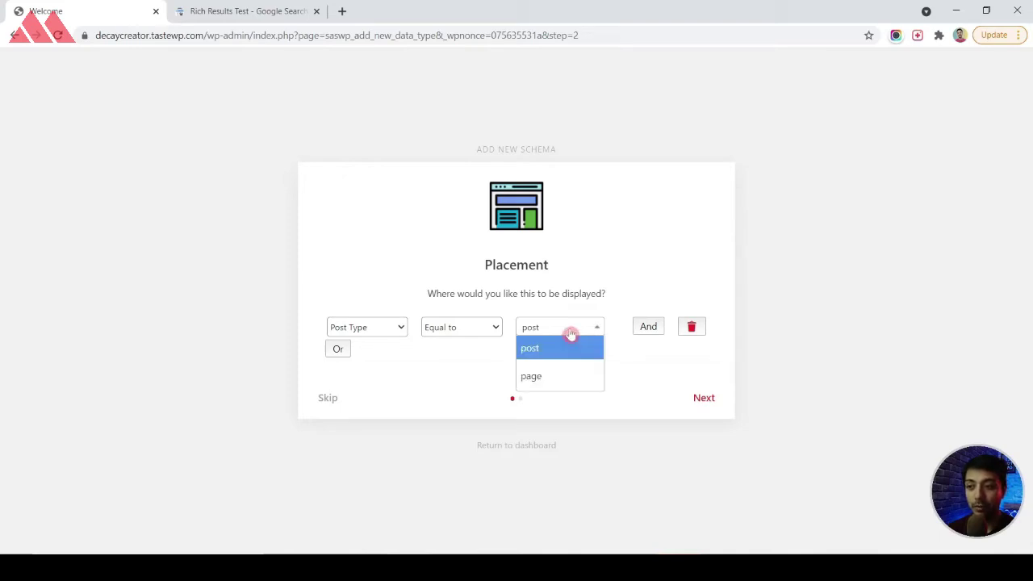
{"action": "left_click", "coordinate": [555, 378]}
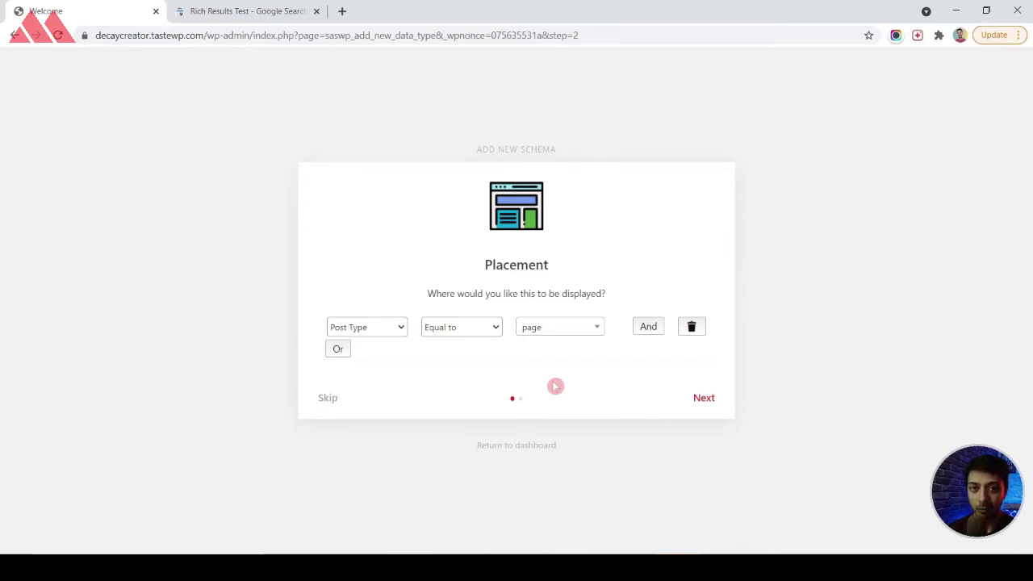
{"action": "left_click", "coordinate": [401, 327]}
{"action": "left_click", "coordinate": [377, 233]}
{"action": "left_click", "coordinate": [491, 330]}
{"action": "left_click", "coordinate": [483, 348]}
{"action": "left_click", "coordinate": [578, 329]}
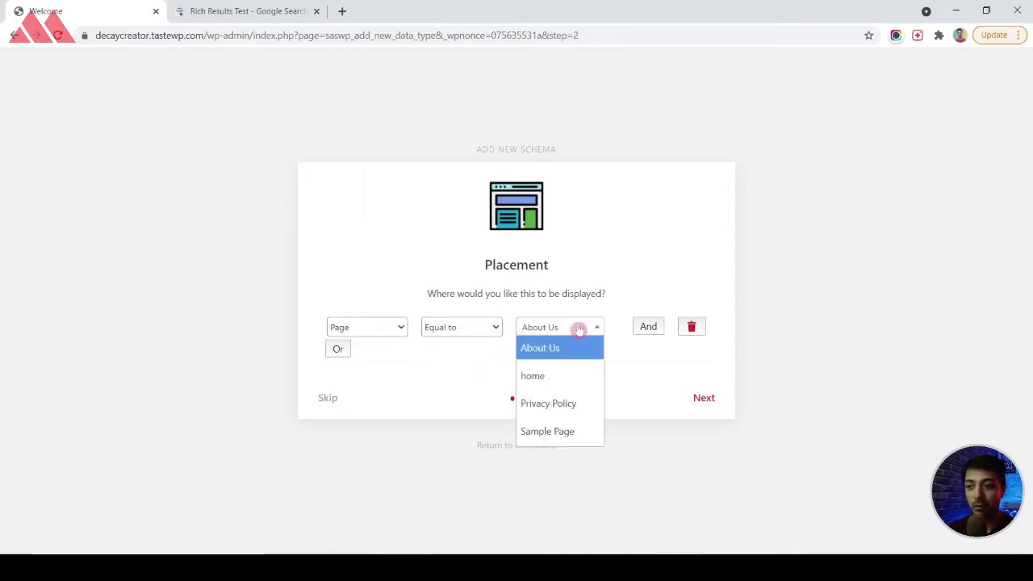
{"action": "left_click", "coordinate": [561, 373]}
- Add a second placement rule with the And condition and set it to Page, Equal to, About Us
{"action": "left_click", "coordinate": [650, 327]}
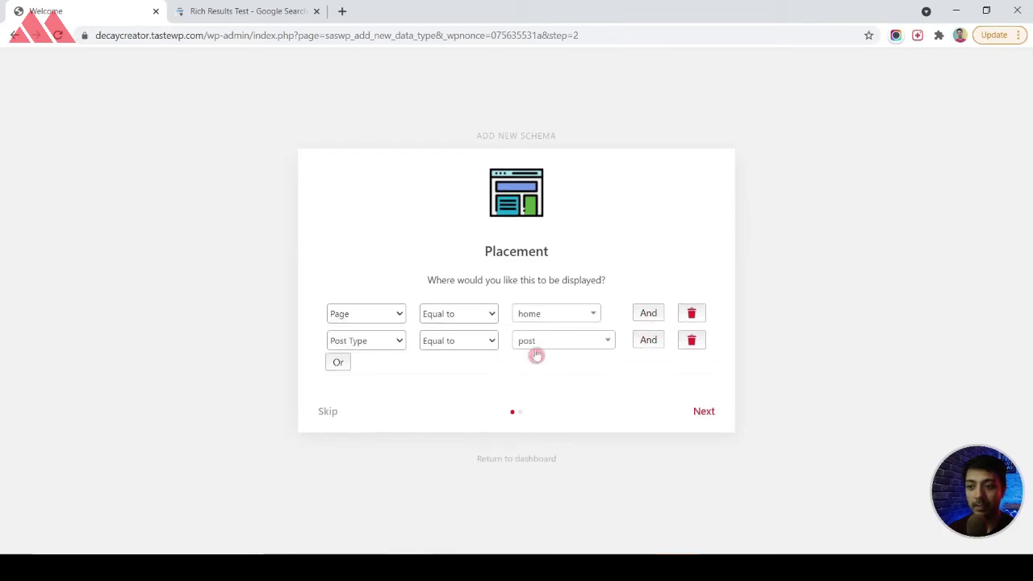
{"action": "left_click", "coordinate": [380, 342]}
{"action": "left_click", "coordinate": [349, 241]}
{"action": "left_click", "coordinate": [471, 341]}
{"action": "left_click", "coordinate": [470, 361]}
{"action": "left_click", "coordinate": [581, 343]}
{"action": "left_click", "coordinate": [572, 387]}
{"action": "left_click", "coordinate": [565, 341]}
{"action": "left_click", "coordinate": [560, 361]}
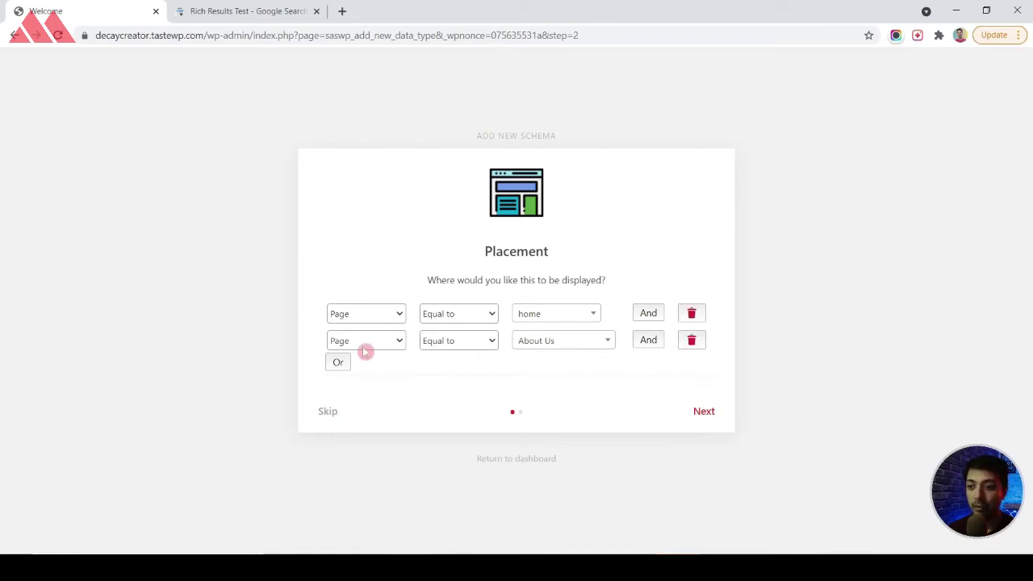
- Remove the placement rule for home, finish adding the schema, and open the new Local Business schema for editing
{"action": "left_click", "coordinate": [692, 314]}
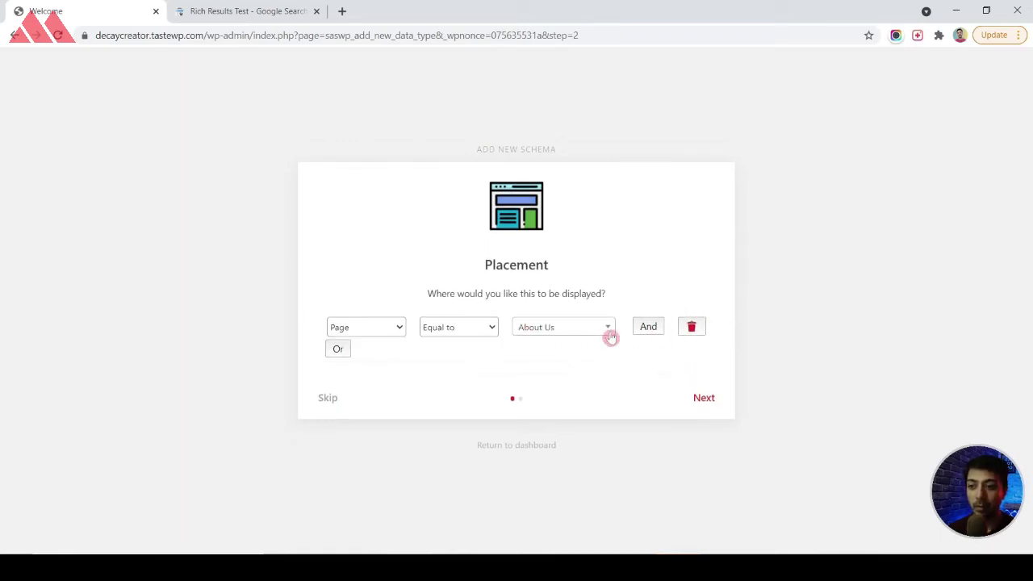
{"action": "left_click", "coordinate": [704, 398]}
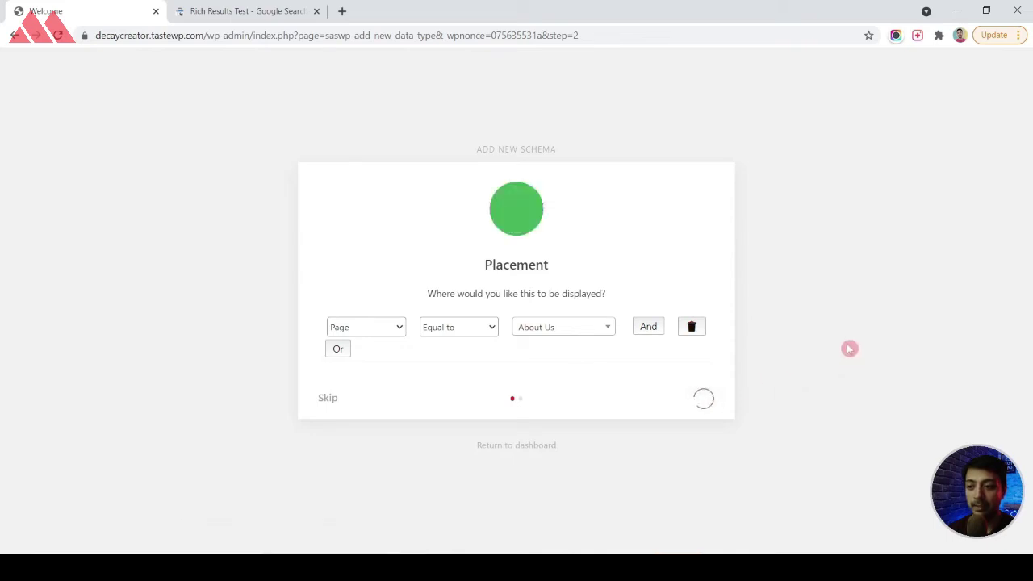
{"action": "mouse_move", "coordinate": [767, 566]}
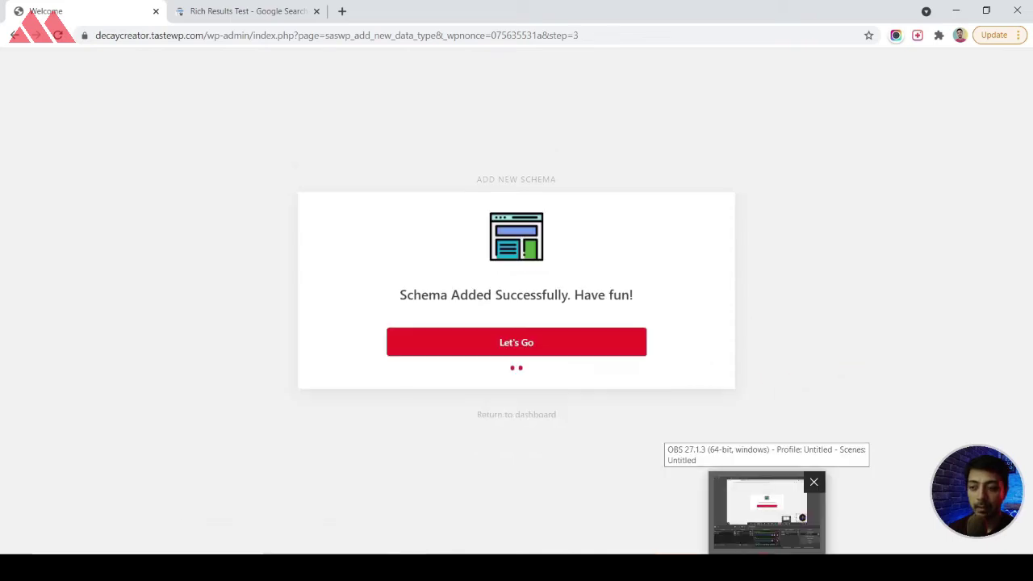
{"action": "left_click", "coordinate": [503, 341]}
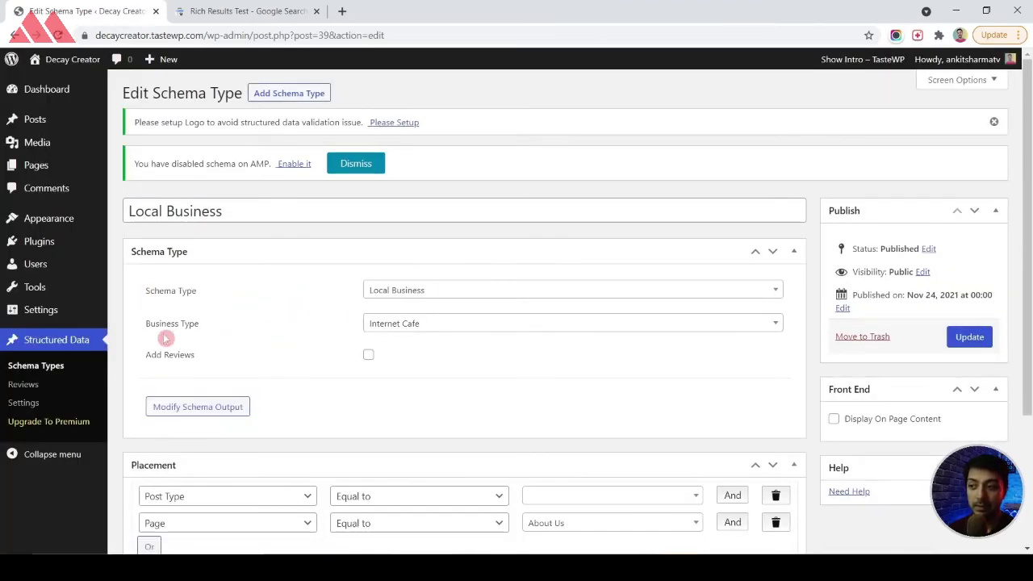
{"action": "scroll", "coordinate": [436, 331], "scroll_direction": "down", "scroll_amount": 1}
{"action": "scroll", "coordinate": [403, 343], "scroll_direction": "down", "scroll_amount": 1}
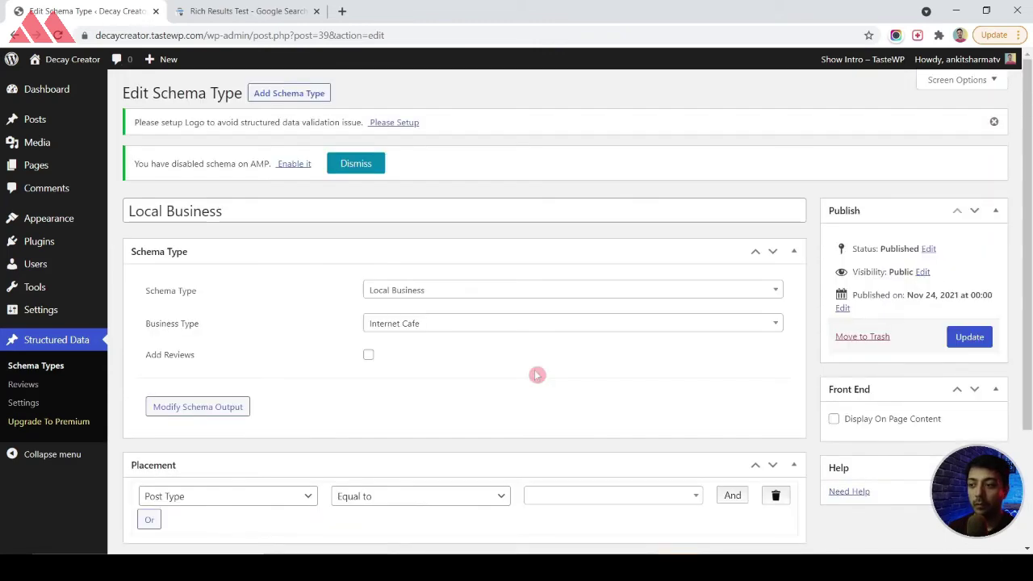
- Open the About Us page for editing and enable modifying its Local Business schema output
{"action": "mouse_move", "coordinate": [24, 167]}
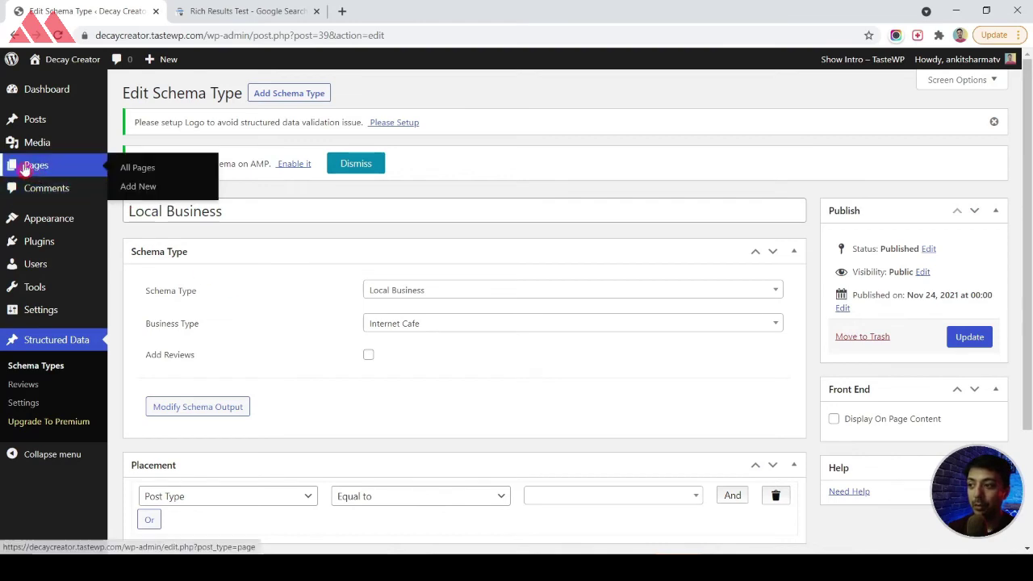
{"action": "left_click", "coordinate": [136, 168]}
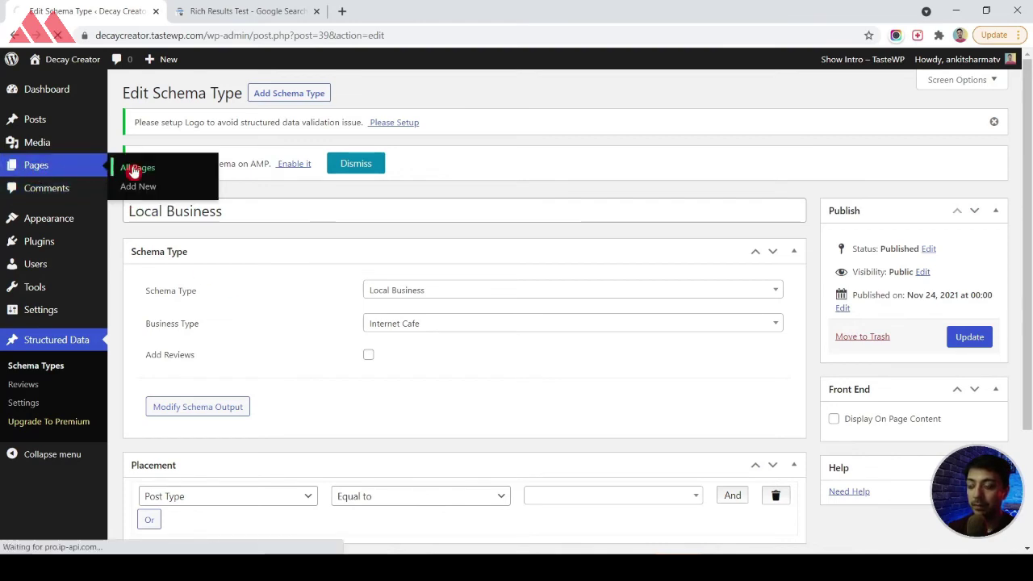
{"action": "mouse_move", "coordinate": [169, 196]}
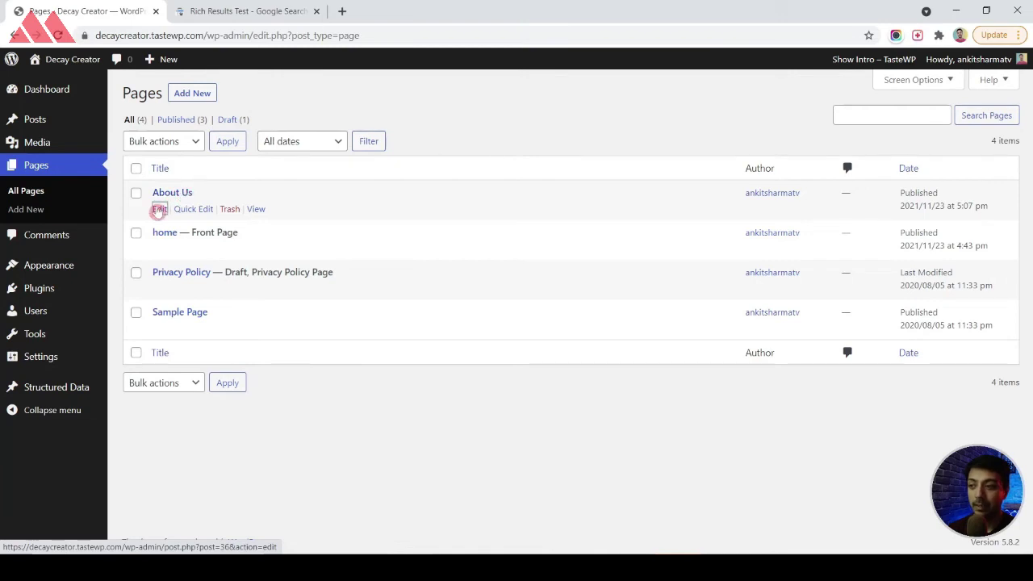
{"action": "left_click", "coordinate": [159, 209]}
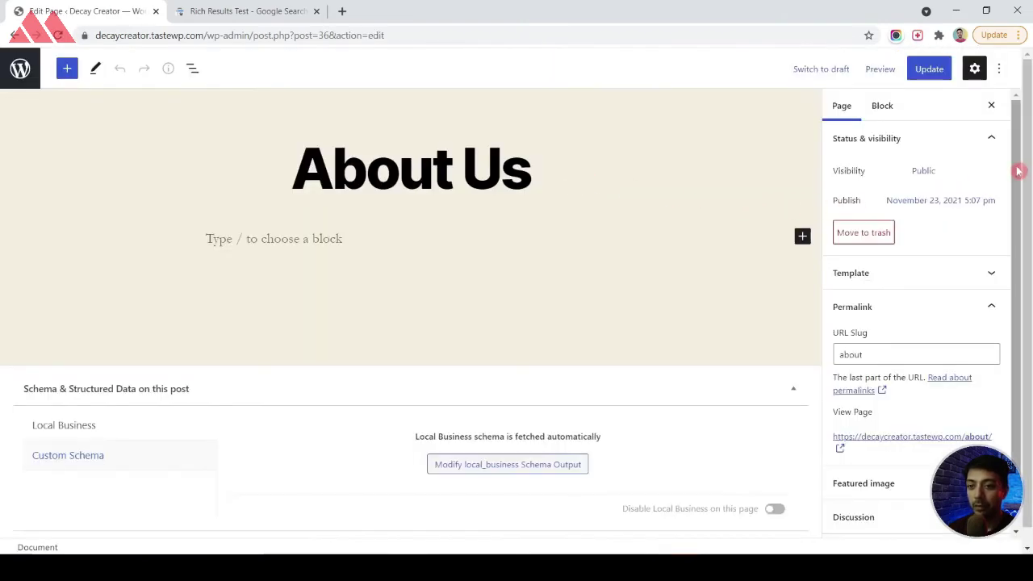
{"action": "scroll", "coordinate": [1019, 172], "scroll_direction": "down", "scroll_amount": 1}
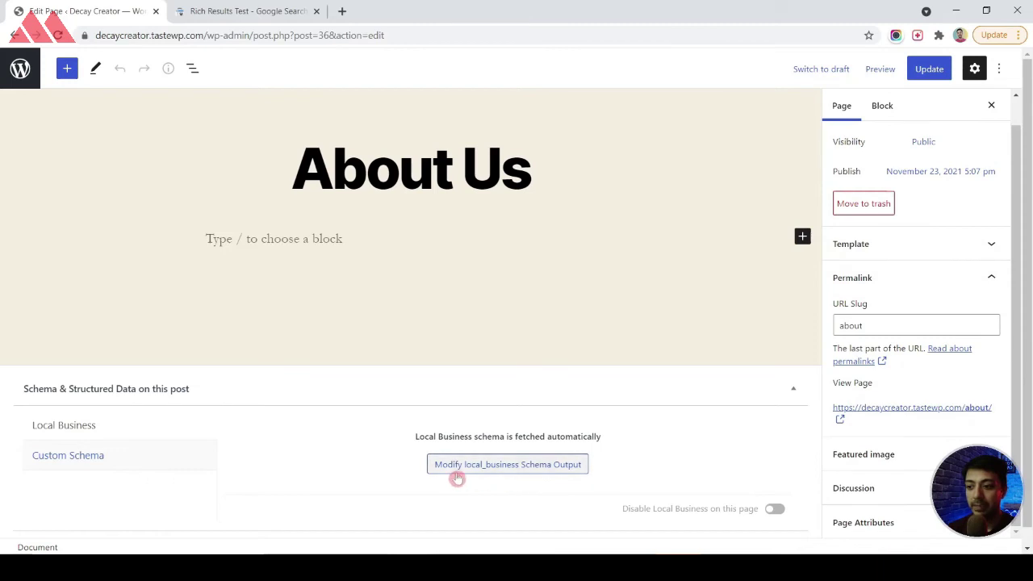
{"action": "left_click", "coordinate": [547, 475]}
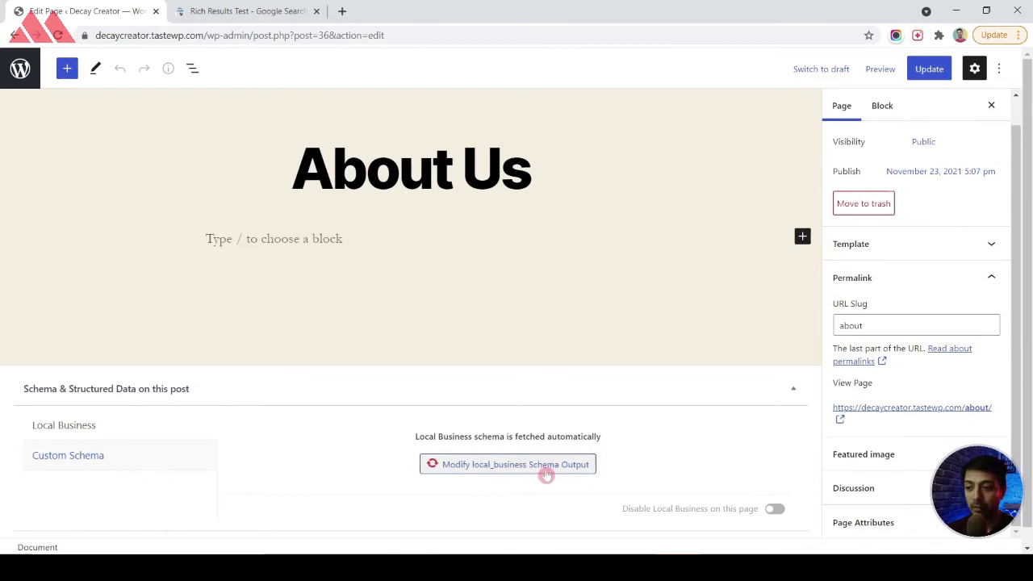
- Review the editable Local Business schema fields on the About Us page, from ID and business name to operation days
{"action": "scroll", "coordinate": [549, 473], "scroll_direction": "down", "scroll_amount": 2}
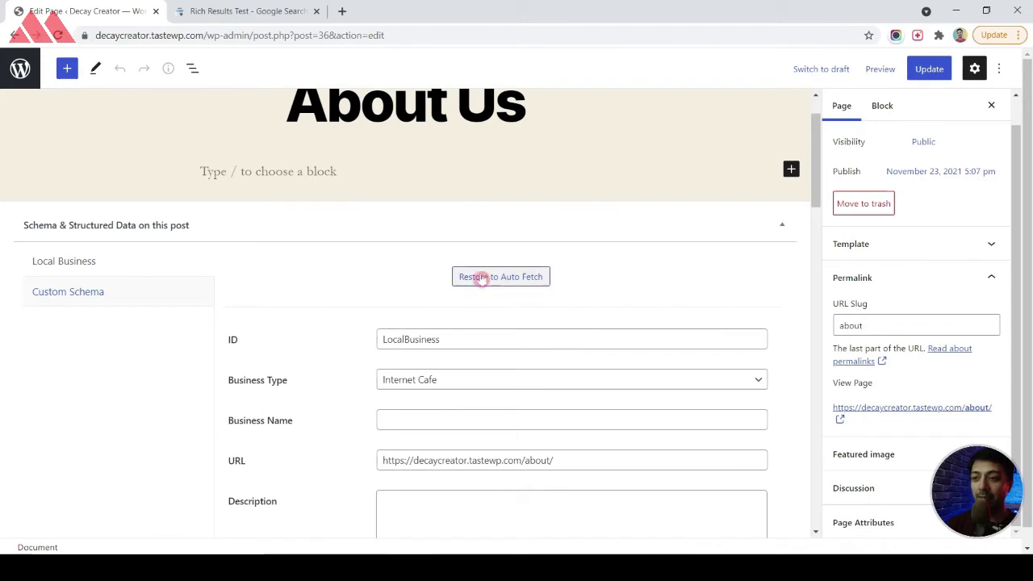
{"action": "scroll", "coordinate": [484, 333], "scroll_direction": "down", "scroll_amount": 2}
{"action": "scroll", "coordinate": [486, 332], "scroll_direction": "down", "scroll_amount": 1}
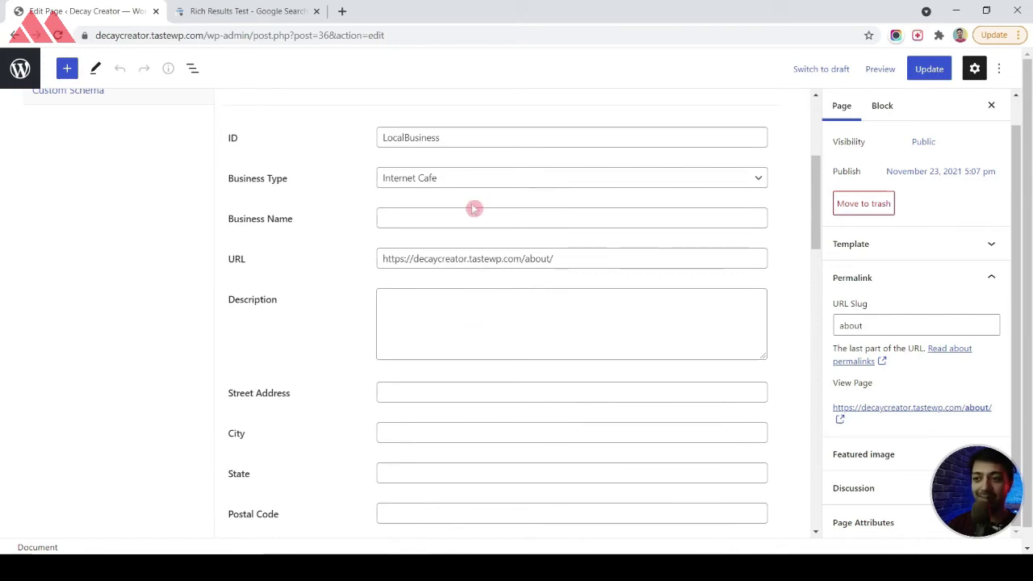
{"action": "scroll", "coordinate": [434, 323], "scroll_direction": "down", "scroll_amount": 3}
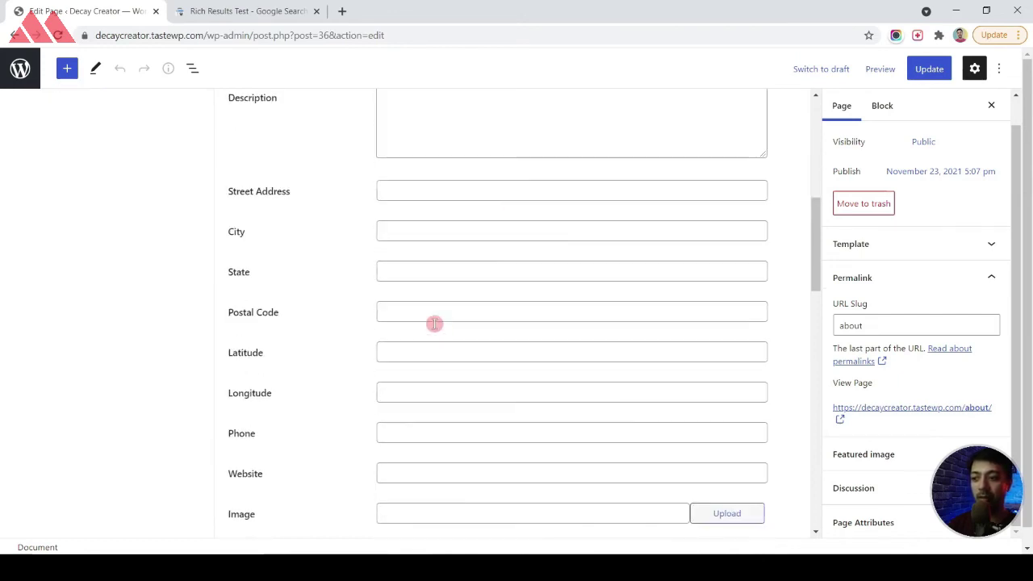
{"action": "scroll", "coordinate": [437, 319], "scroll_direction": "down", "scroll_amount": 2}
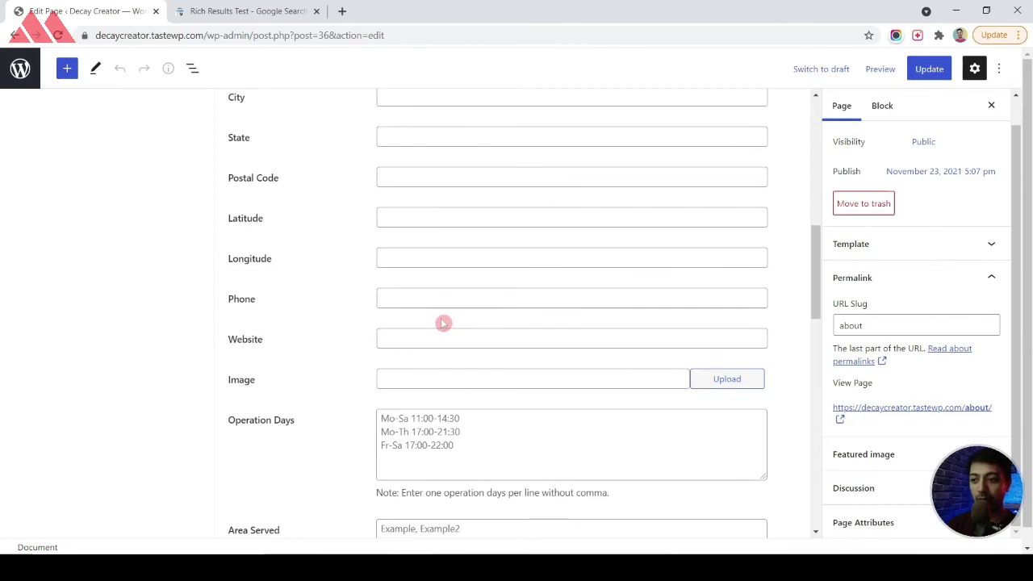
{"action": "scroll", "coordinate": [440, 317], "scroll_direction": "up", "scroll_amount": 4}
{"action": "scroll", "coordinate": [438, 315], "scroll_direction": "up", "scroll_amount": 1}
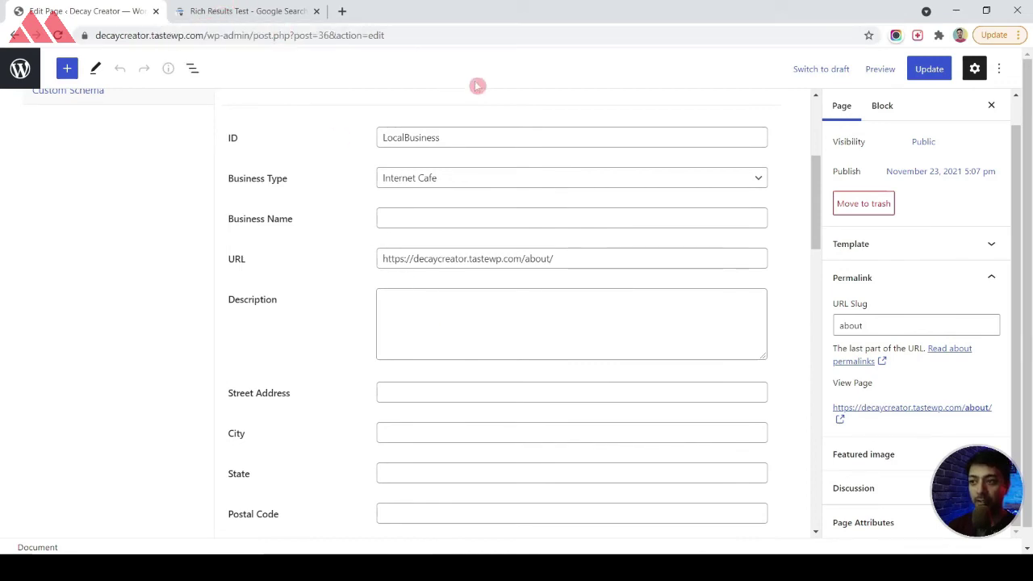
- Review the filled-in Local Business details on the About Us page, including description, address, image, operation days, price range and social profile fields
{"action": "scroll", "coordinate": [644, 378], "scroll_direction": "down", "scroll_amount": 15}
{"action": "scroll", "coordinate": [644, 378], "scroll_direction": "up", "scroll_amount": 4}
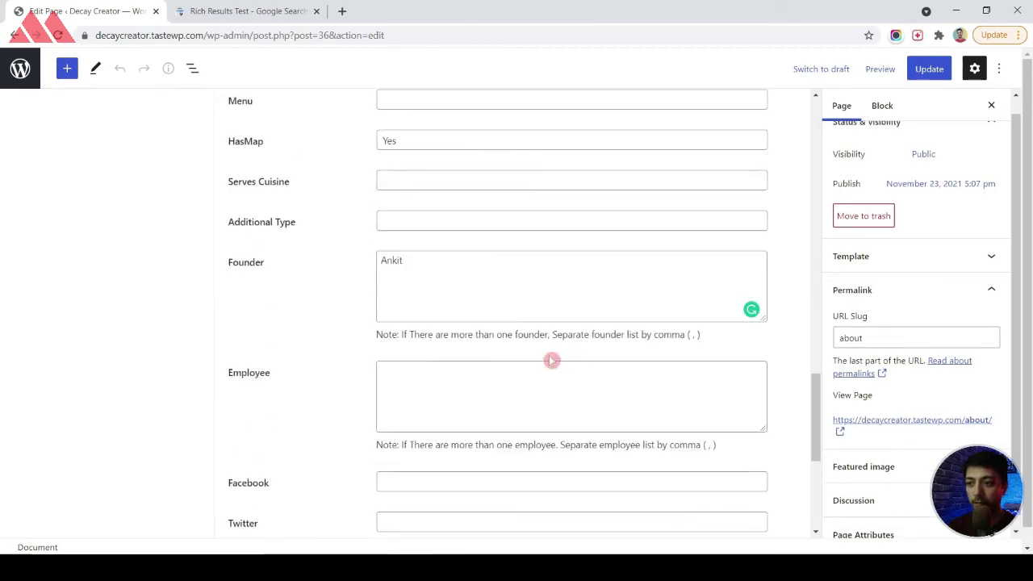
{"action": "scroll", "coordinate": [411, 274], "scroll_direction": "up", "scroll_amount": 2}
{"action": "scroll", "coordinate": [399, 274], "scroll_direction": "up", "scroll_amount": 2}
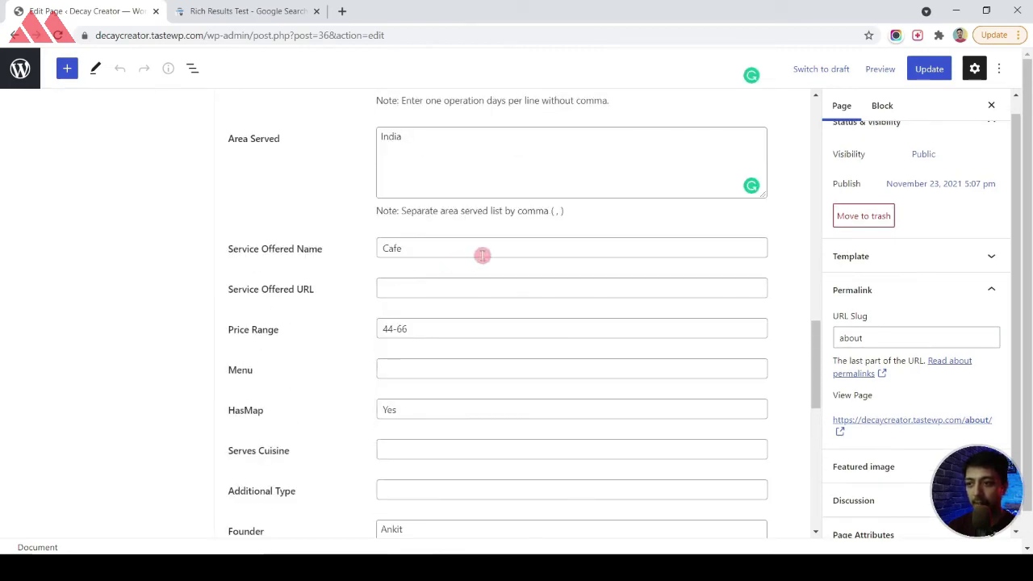
{"action": "scroll", "coordinate": [469, 287], "scroll_direction": "up", "scroll_amount": 3}
{"action": "scroll", "coordinate": [483, 289], "scroll_direction": "up", "scroll_amount": 5}
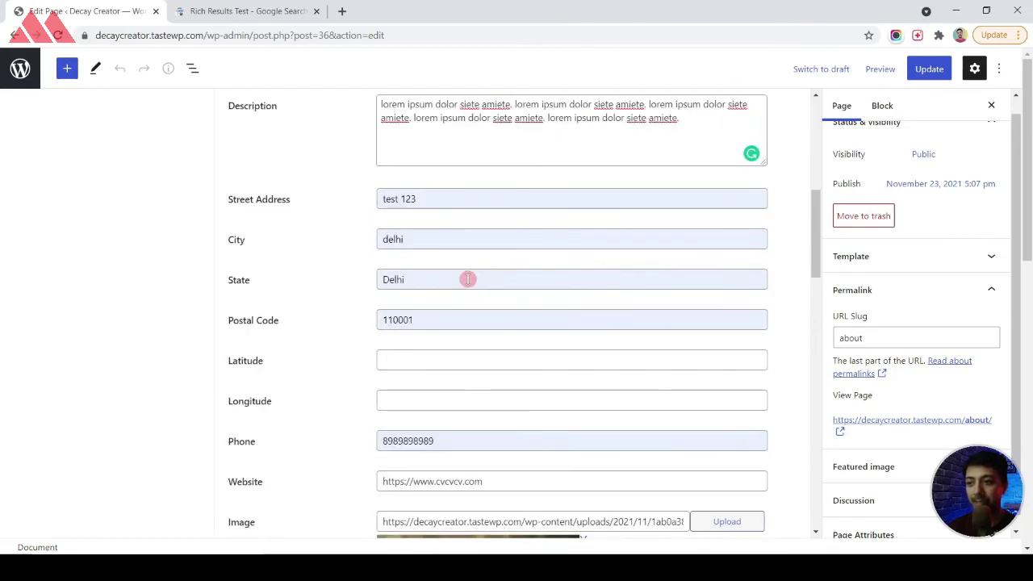
{"action": "scroll", "coordinate": [459, 268], "scroll_direction": "up", "scroll_amount": 2}
{"action": "scroll", "coordinate": [445, 259], "scroll_direction": "down", "scroll_amount": 4}
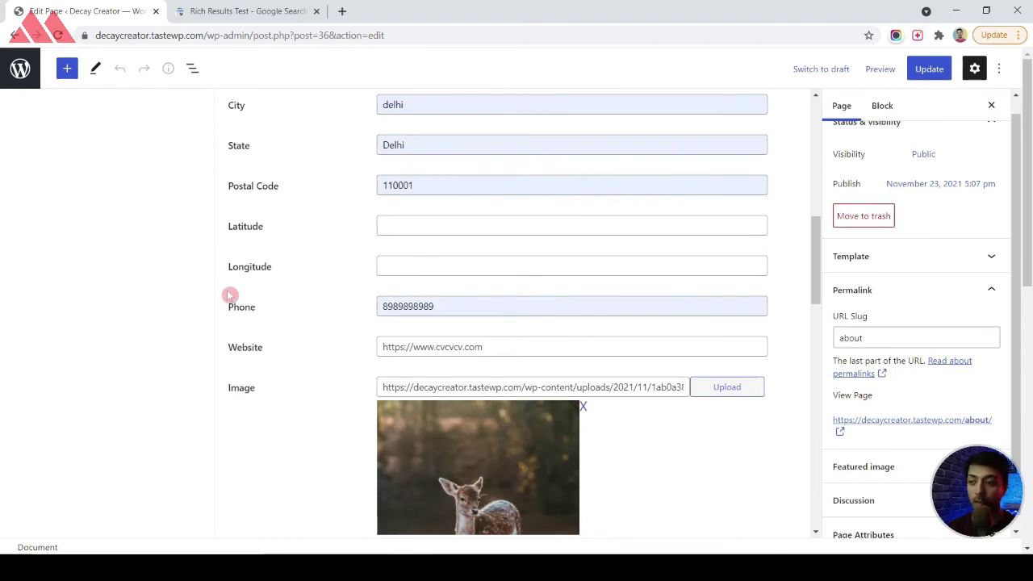
{"action": "scroll", "coordinate": [436, 238], "scroll_direction": "down", "scroll_amount": 2}
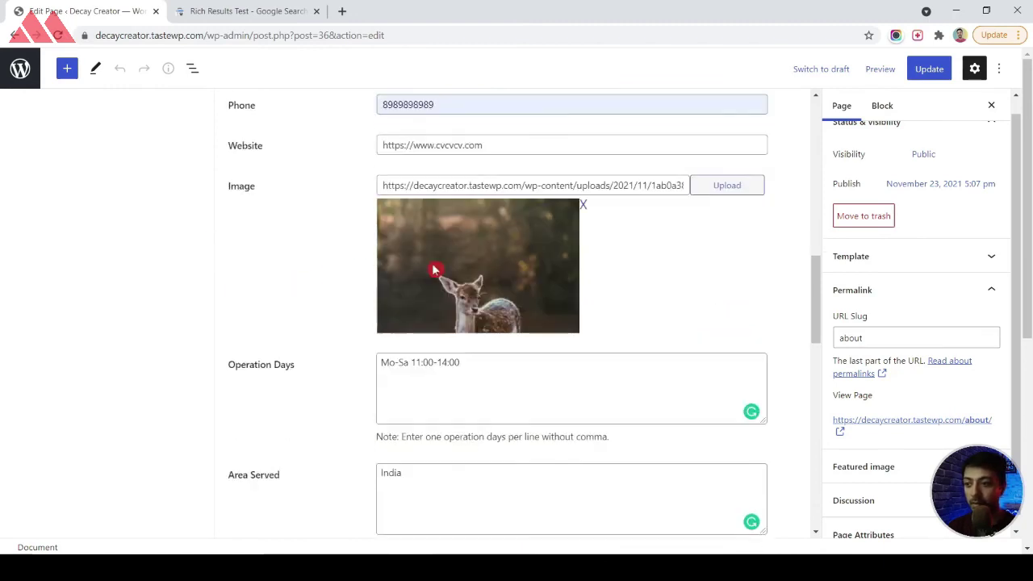
{"action": "scroll", "coordinate": [448, 295], "scroll_direction": "down", "scroll_amount": 4}
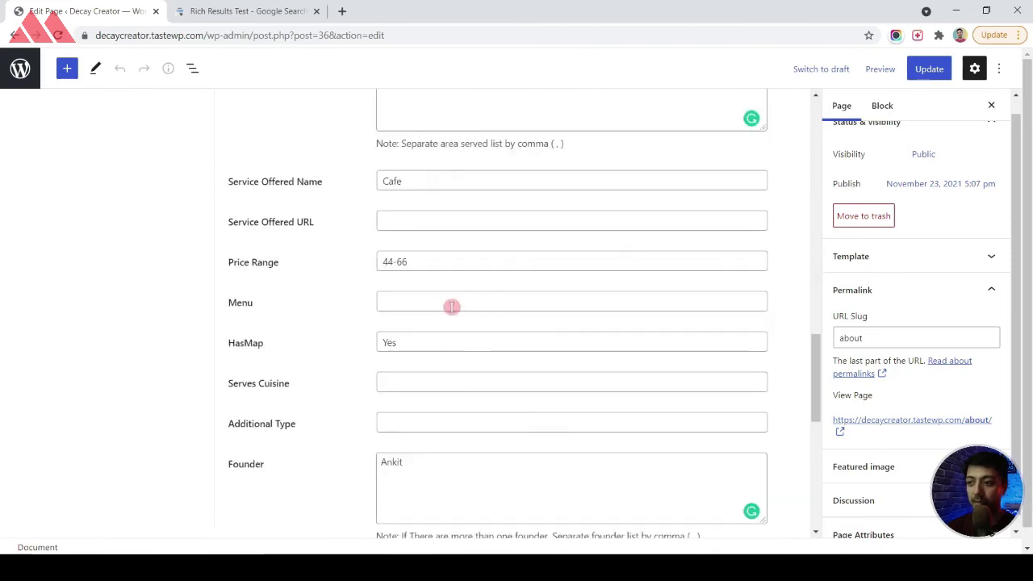
{"action": "scroll", "coordinate": [452, 307], "scroll_direction": "down", "scroll_amount": 4}
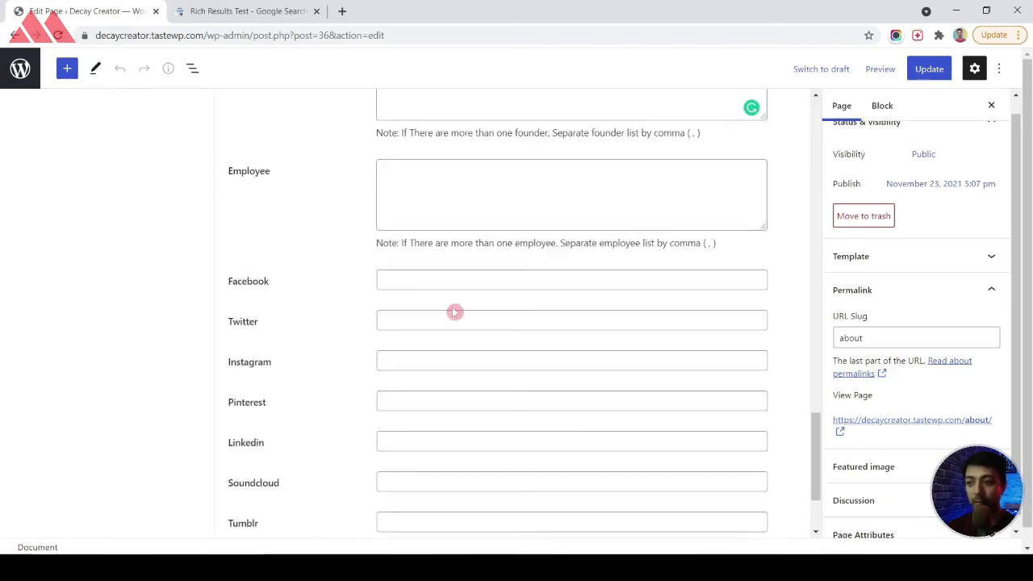
{"action": "scroll", "coordinate": [452, 309], "scroll_direction": "down", "scroll_amount": 2}
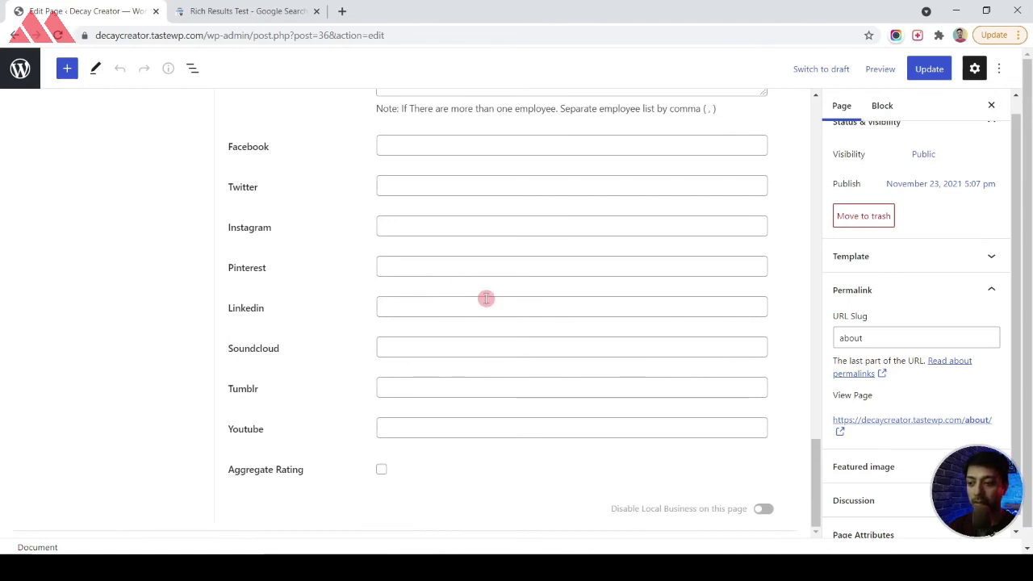
- Update the About Us page and copy the link to the published page
{"action": "left_click", "coordinate": [928, 69]}
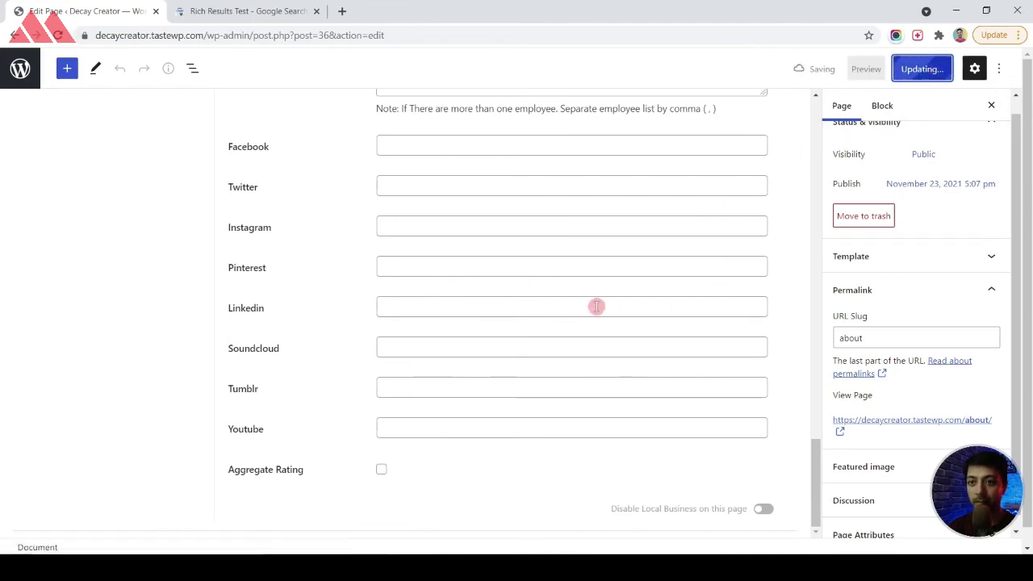
{"action": "right_click", "coordinate": [133, 511]}
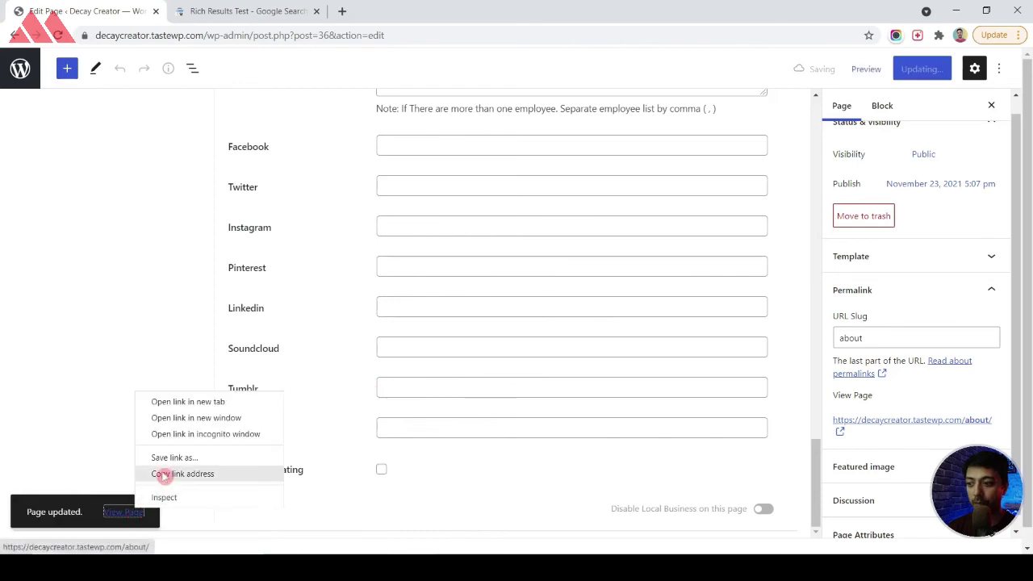
{"action": "left_click", "coordinate": [167, 411]}
{"action": "left_click", "coordinate": [242, 11]}
{"action": "left_click", "coordinate": [107, 114]}
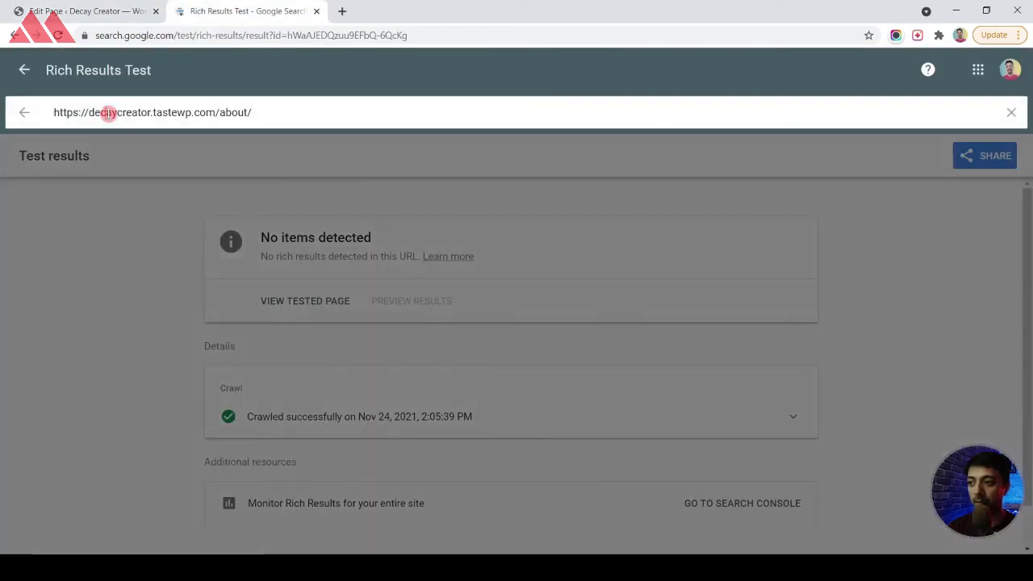
{"action": "left_click", "coordinate": [783, 70]}
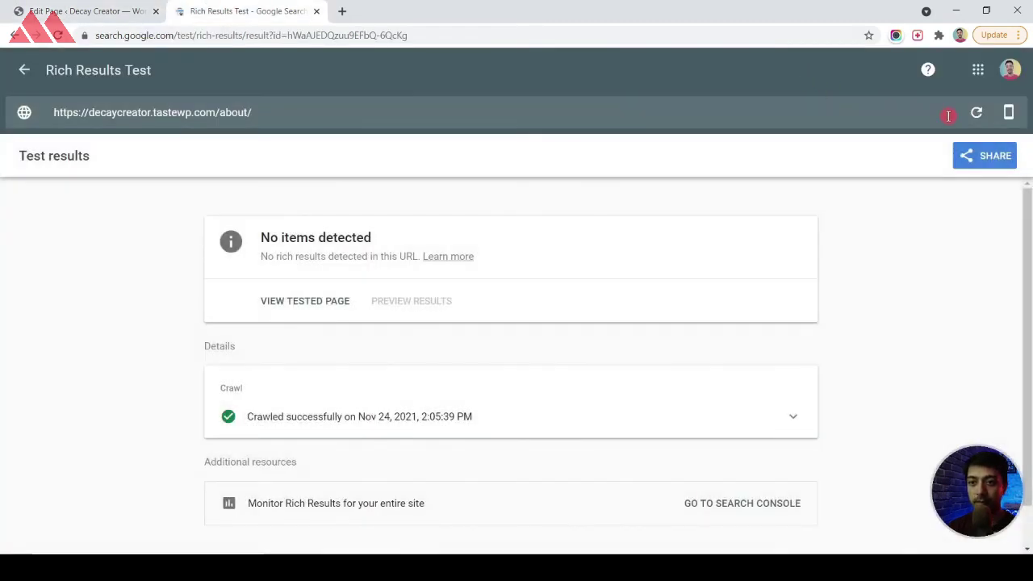
{"action": "left_click", "coordinate": [980, 115]}
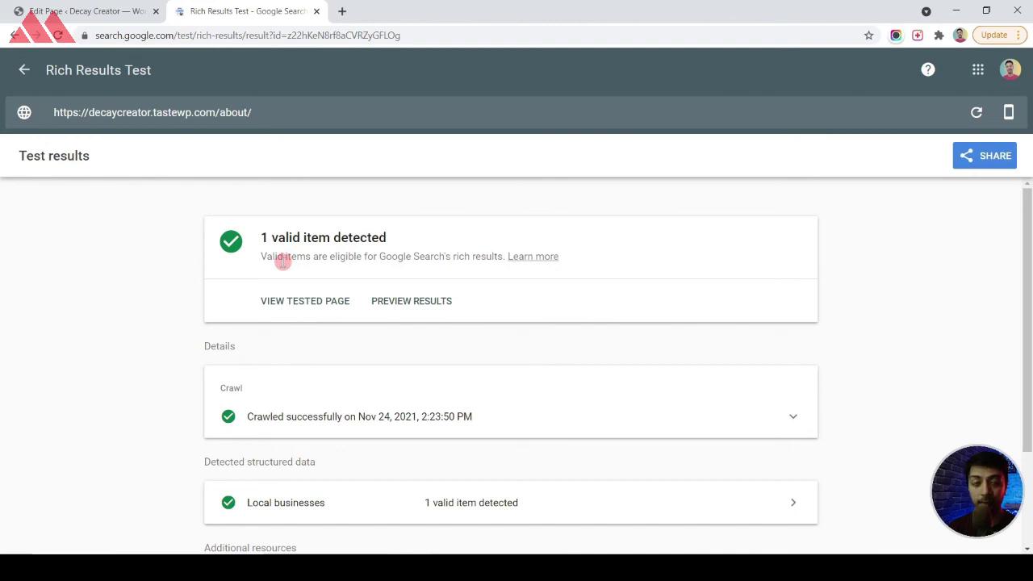
- Open the detected Local businesses result and compare the Aks cafe item's details with the schema fields entered on the About Us page
{"action": "scroll", "coordinate": [484, 250], "scroll_direction": "down", "scroll_amount": 2}
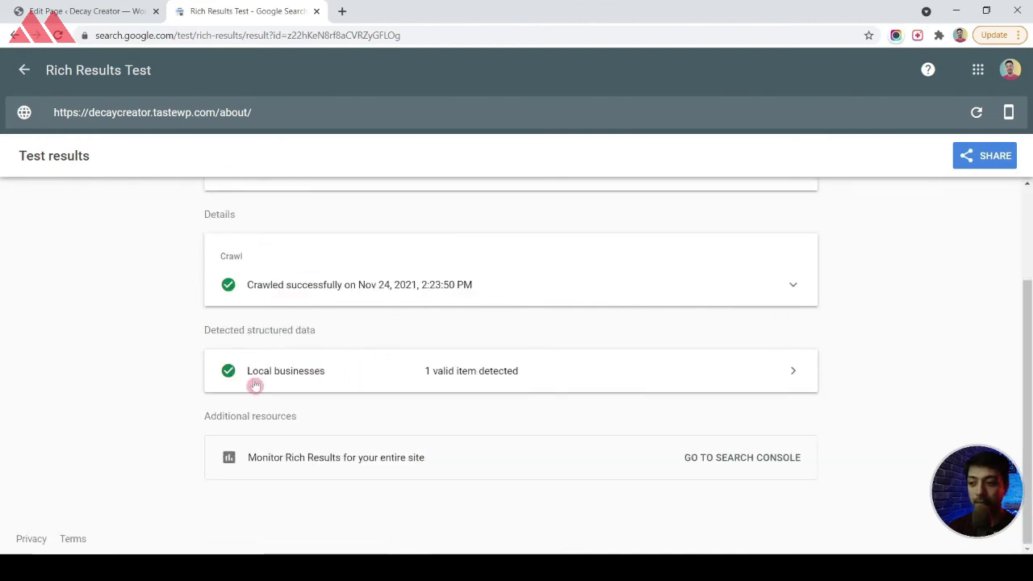
{"action": "left_click", "coordinate": [801, 373]}
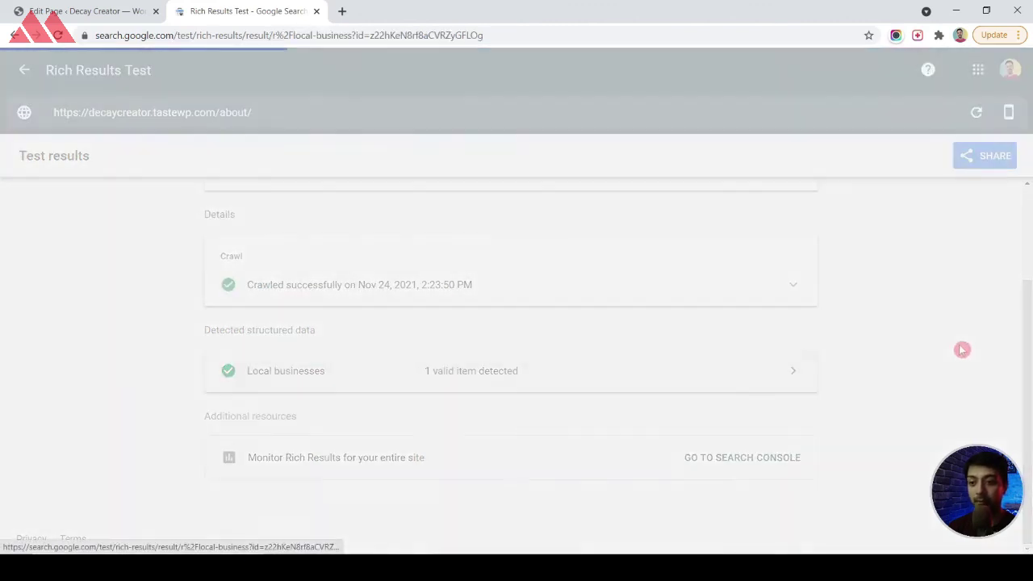
{"action": "scroll", "coordinate": [960, 349], "scroll_direction": "down", "scroll_amount": 1}
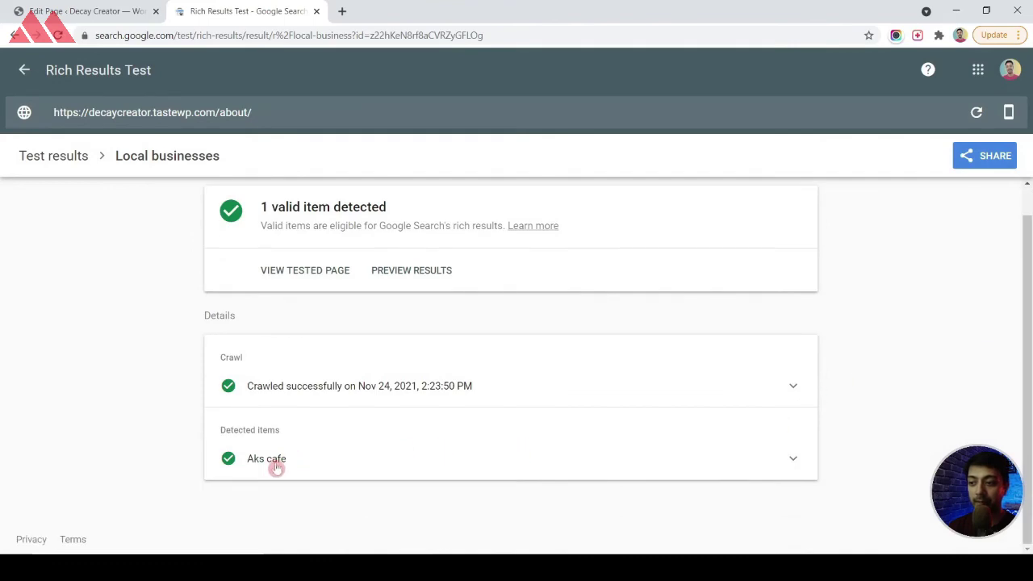
{"action": "key", "text": "ctrl+shift+Tab"}
{"action": "scroll", "coordinate": [393, 281], "scroll_direction": "up", "scroll_amount": 5}
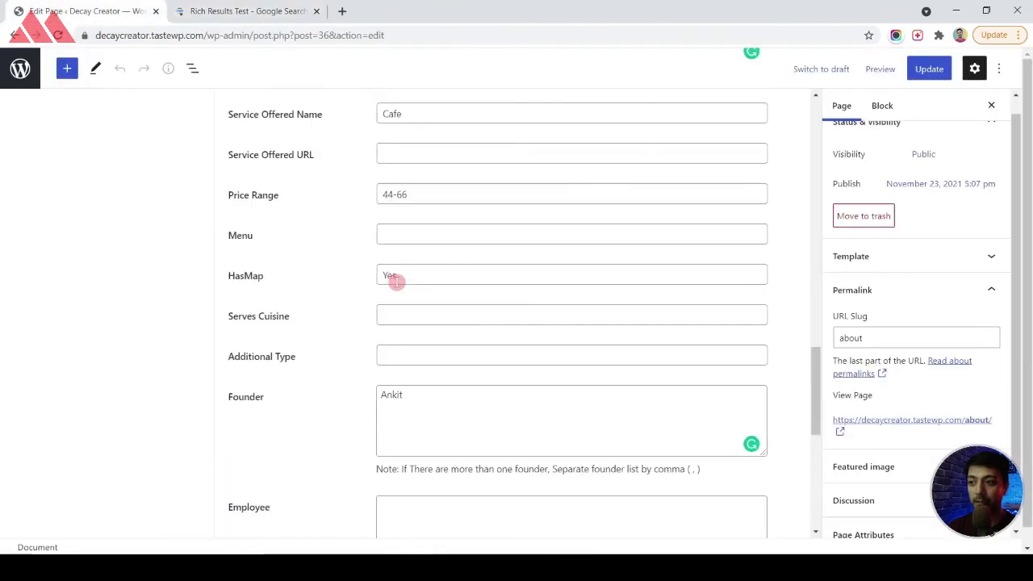
{"action": "scroll", "coordinate": [395, 281], "scroll_direction": "up", "scroll_amount": 4}
{"action": "key", "text": "ctrl+Tab"}
{"action": "scroll", "coordinate": [1027, 355], "scroll_direction": "down", "scroll_amount": 3}
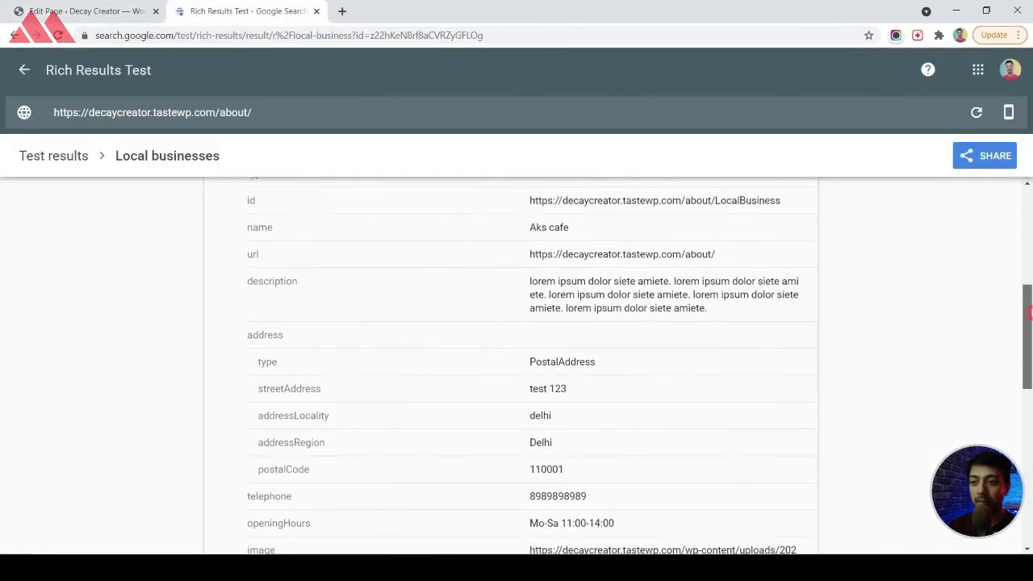
{"action": "scroll", "coordinate": [1029, 355], "scroll_direction": "down", "scroll_amount": 1}
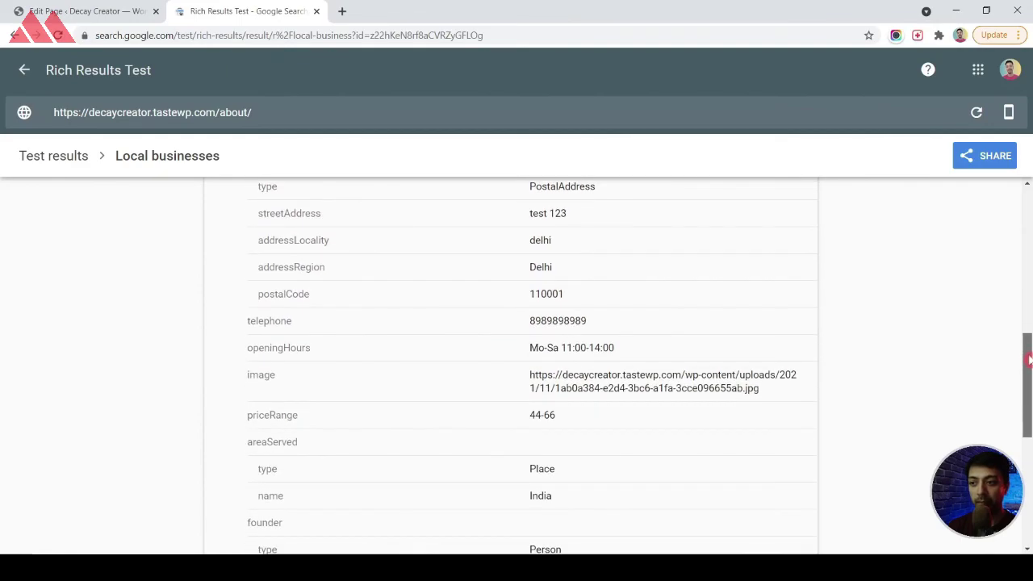